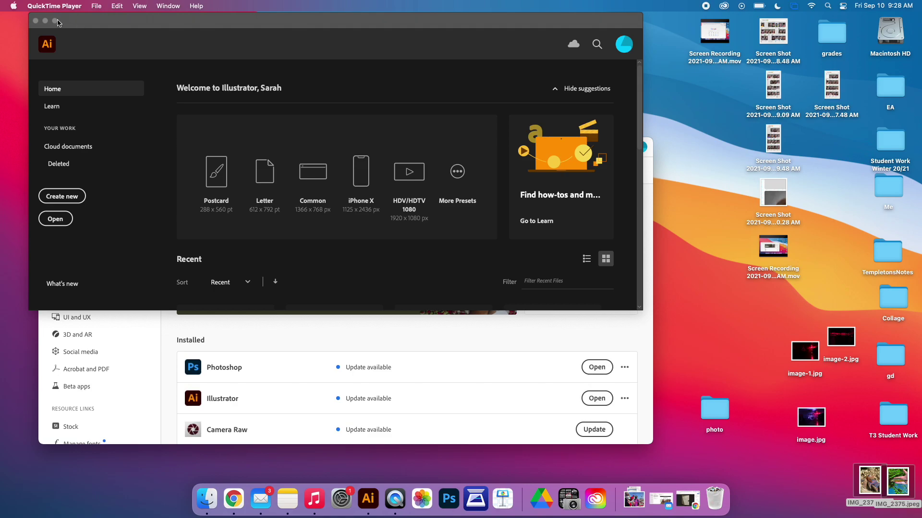
Step: Maximize the Illustrator Home window so it fills the whole screen
click(55, 20)
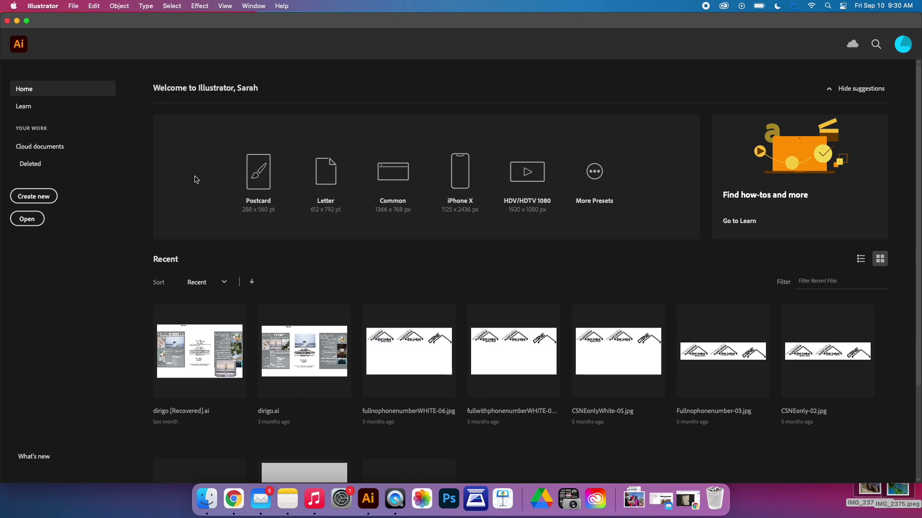
Step: Start a new document, enlarge the dialog, and browse presets to Print with Letter selected
click(42, 194)
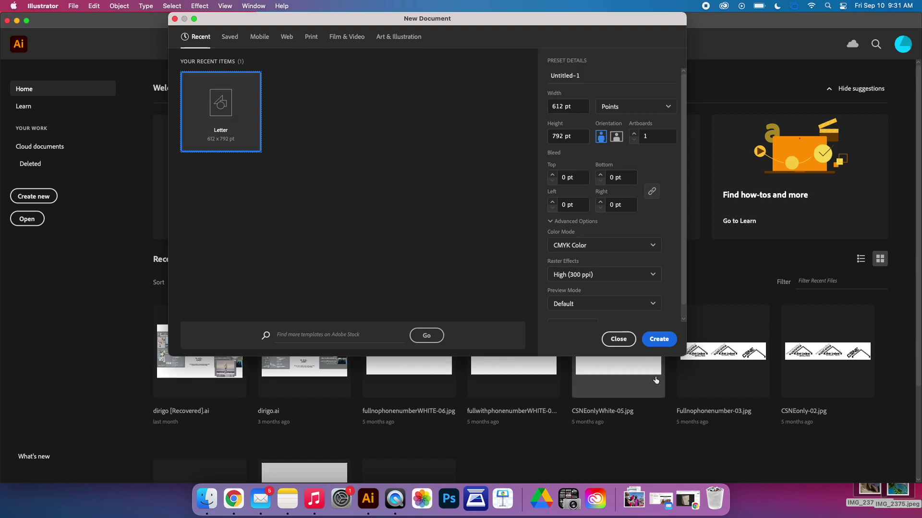
drag(685, 356, 790, 480)
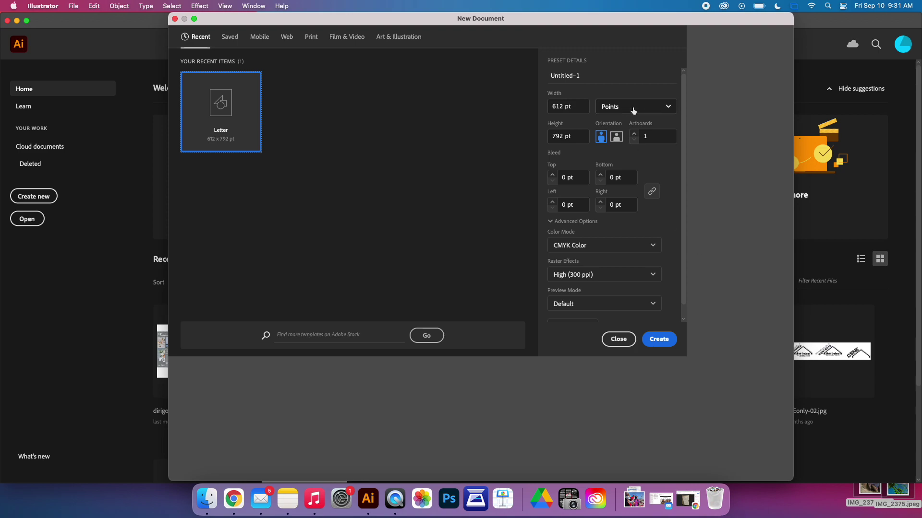
click(230, 37)
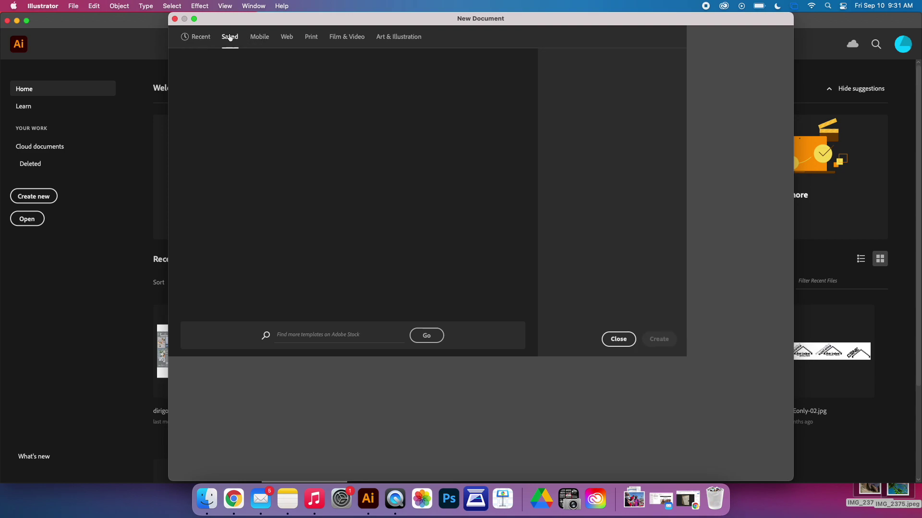
click(263, 39)
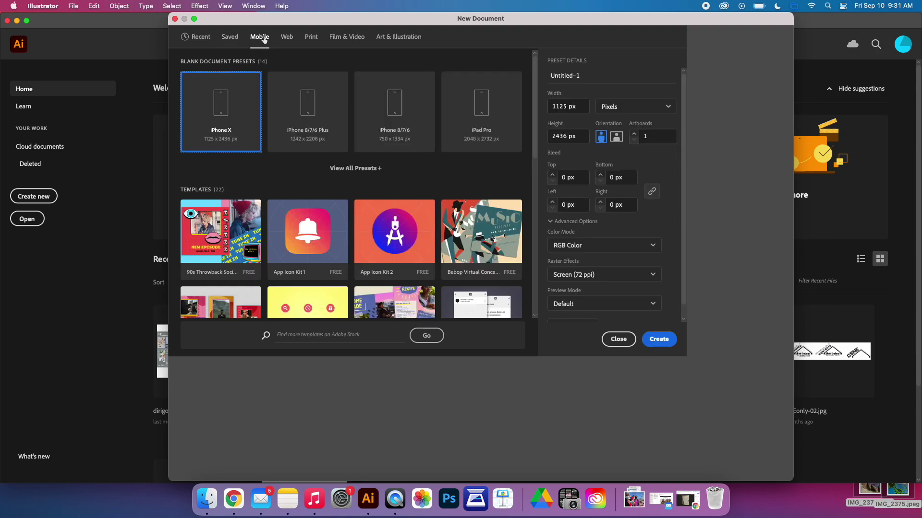
click(293, 40)
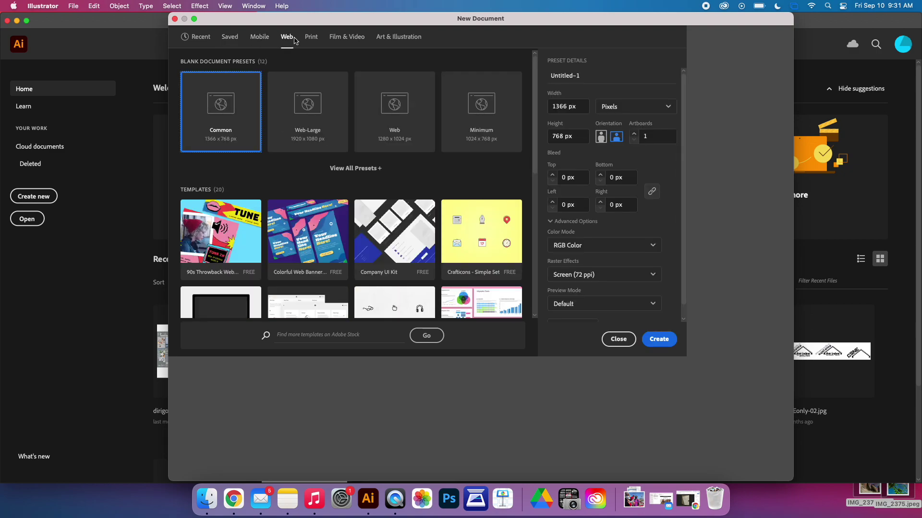
click(312, 38)
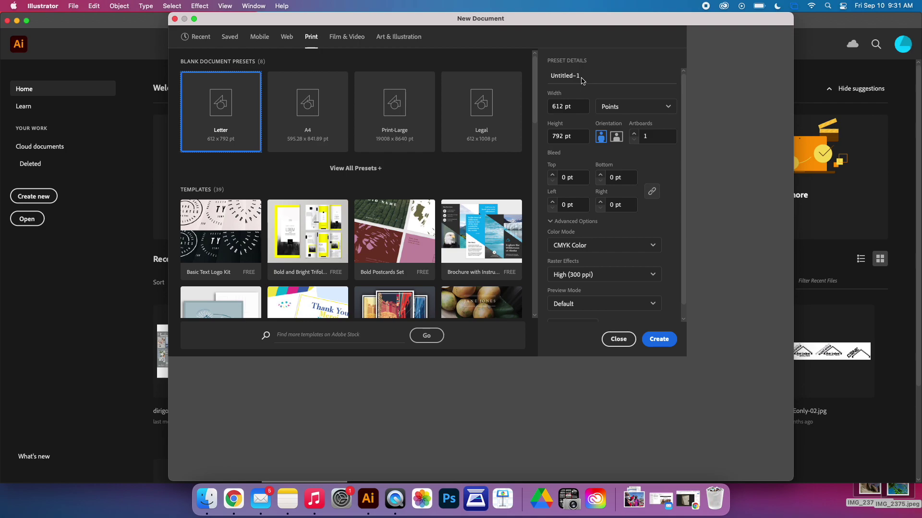
Step: Raise screen brightness, then name the document 'Unit 1 Practice Book SHTB' in Preset Details
key(F2)
key(F2)
key(F2)
key(F2)
key(F2)
key(F2)
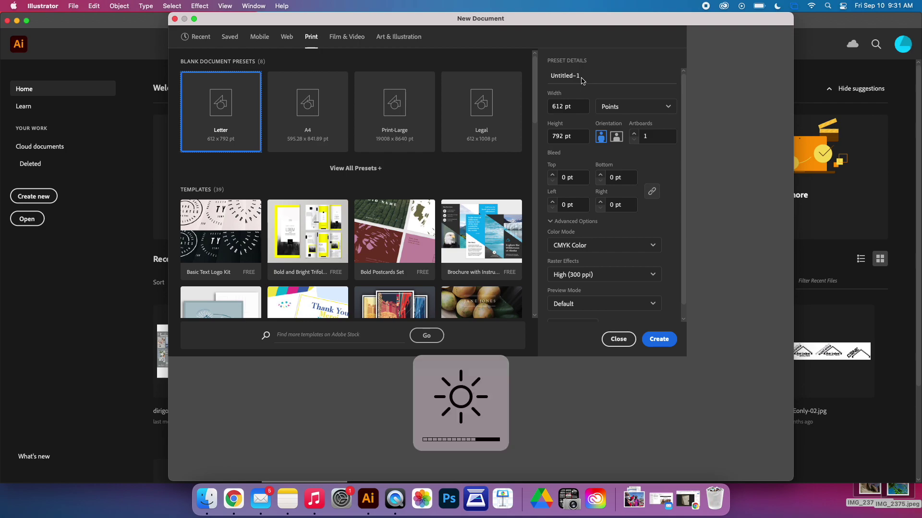
key(F2)
key(F2)
key(F2)
key(F2)
key(F2)
double_click(576, 75)
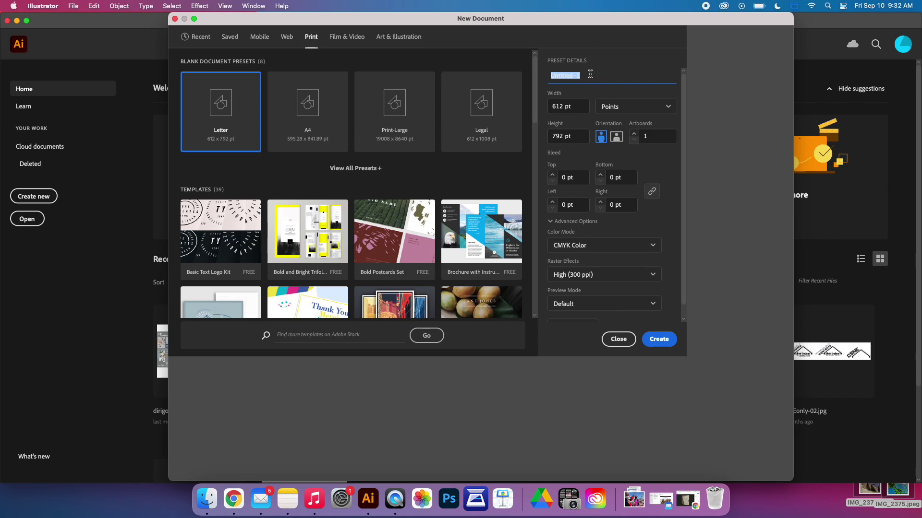
text(Unit 1 Practice B)
text(ook)
text(SHTB)
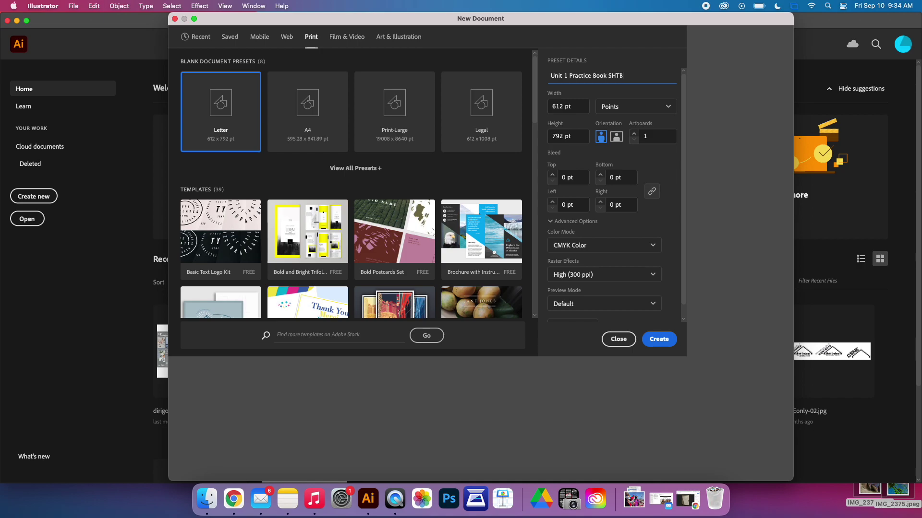
Step: Change the document units from Points to Inches and set landscape orientation
click(608, 108)
click(608, 108)
click(608, 108)
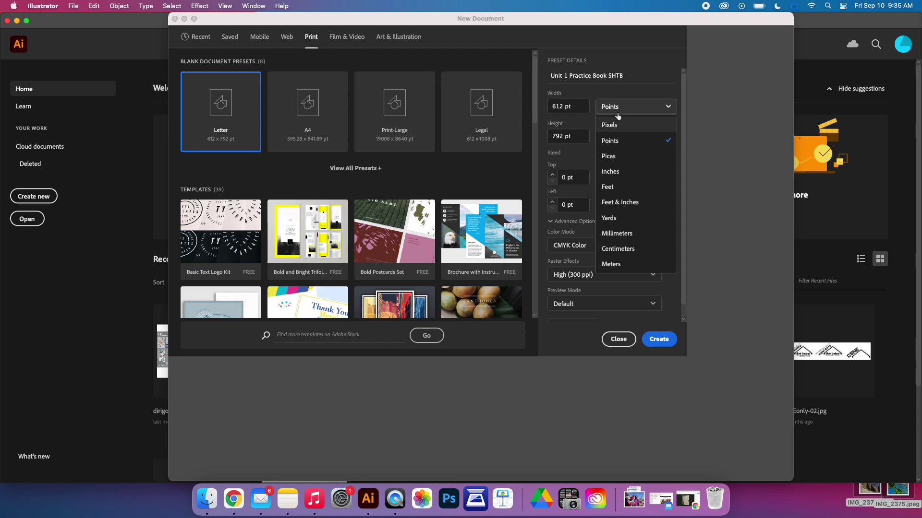
click(614, 171)
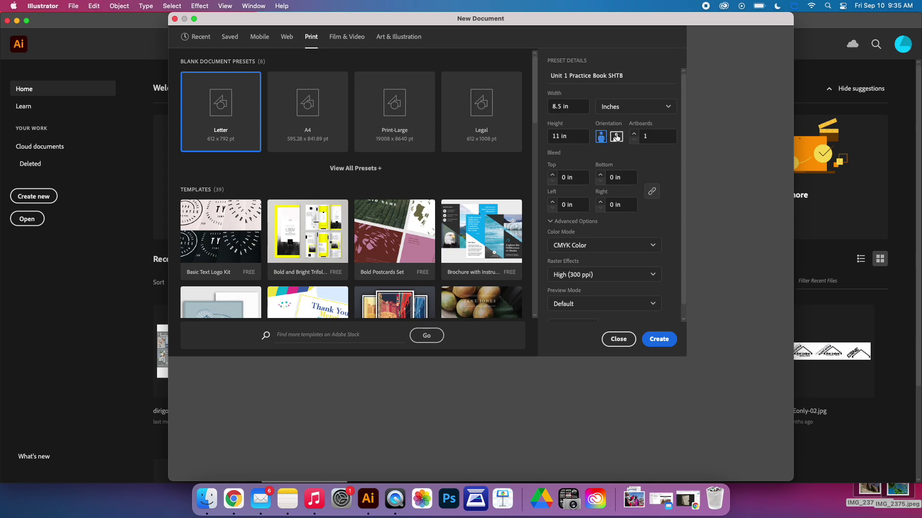
click(617, 137)
Step: Set portrait orientation, 12 artboards and CMYK Color, and check 300 ppi raster effects
click(600, 137)
click(636, 133)
click(635, 132)
click(636, 132)
click(636, 132)
click(636, 133)
click(635, 132)
click(635, 132)
click(569, 250)
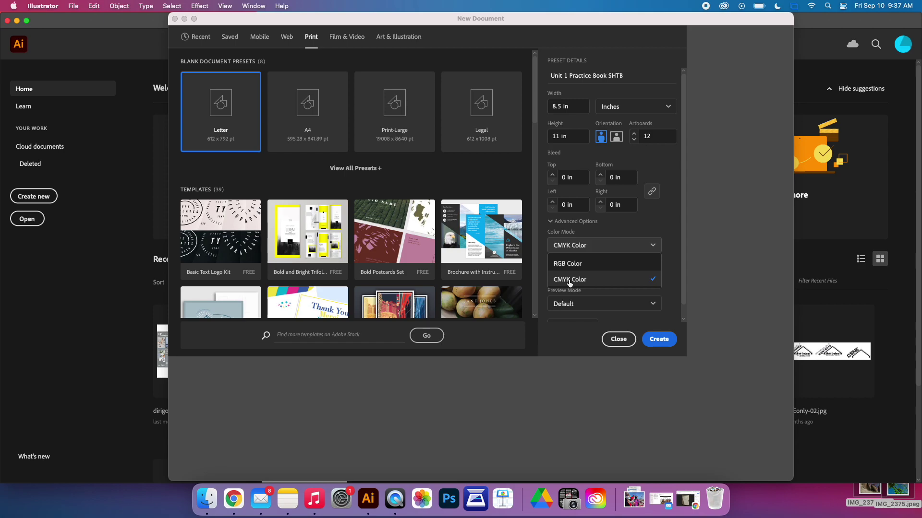
click(672, 216)
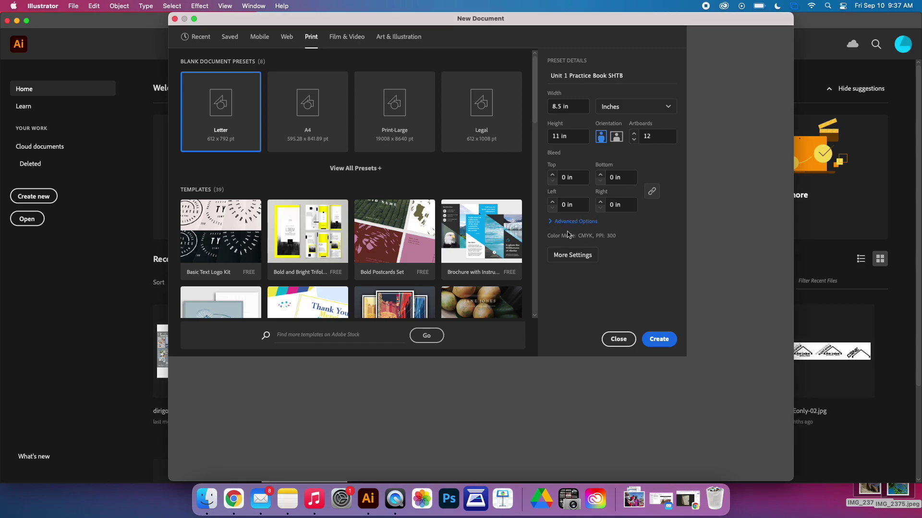
click(554, 224)
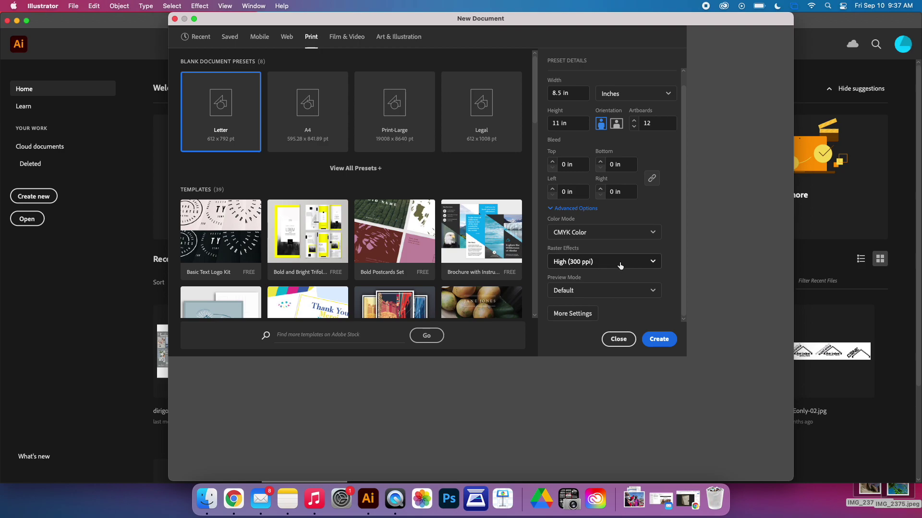
Step: Create the document and paint a looping black Paintbrush stroke across the artboards
click(655, 340)
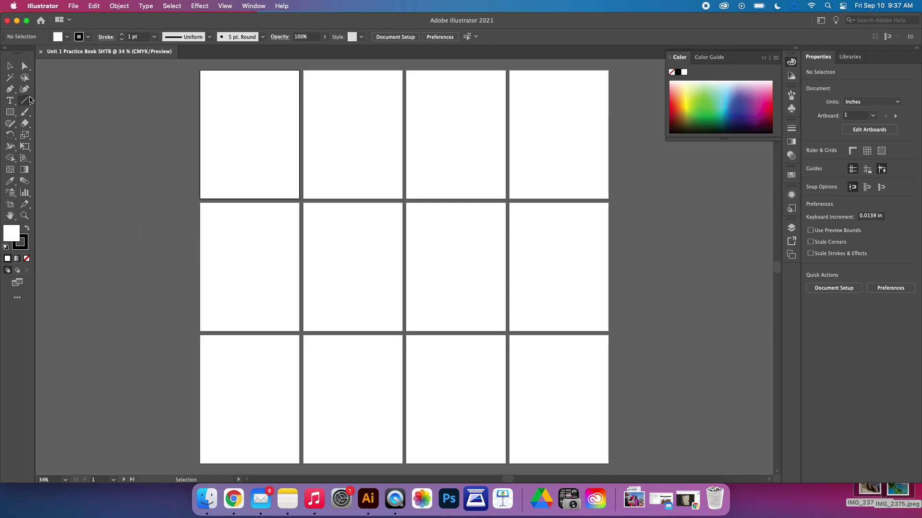
click(25, 112)
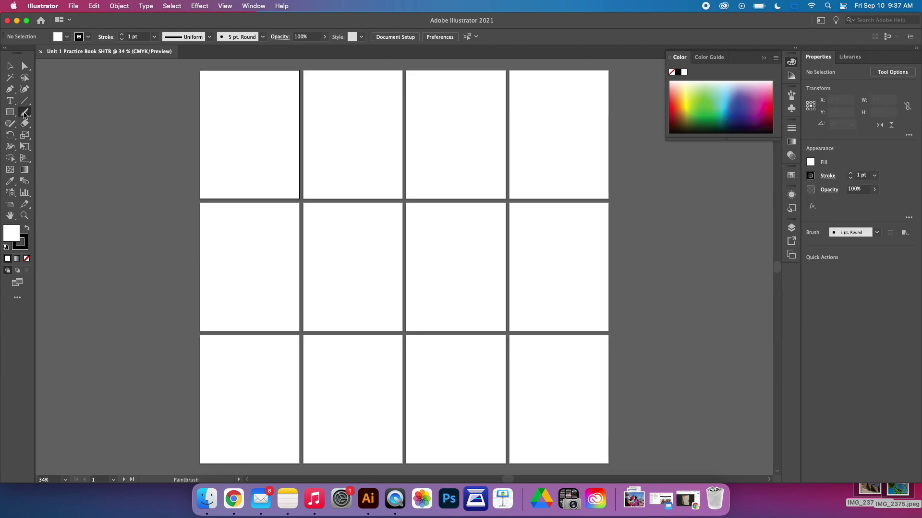
mouse_move(128, 202)
mouse_down()
mouse_move(176, 171)
mouse_move(317, 148)
mouse_move(178, 228)
mouse_move(538, 147)
mouse_move(306, 259)
mouse_move(485, 216)
mouse_move(186, 306)
mouse_move(550, 257)
mouse_move(313, 339)
mouse_move(294, 333)
mouse_move(393, 364)
mouse_move(153, 403)
mouse_move(348, 315)
mouse_move(485, 300)
mouse_move(351, 221)
mouse_move(454, 362)
mouse_move(456, 355)
mouse_move(432, 350)
mouse_up()
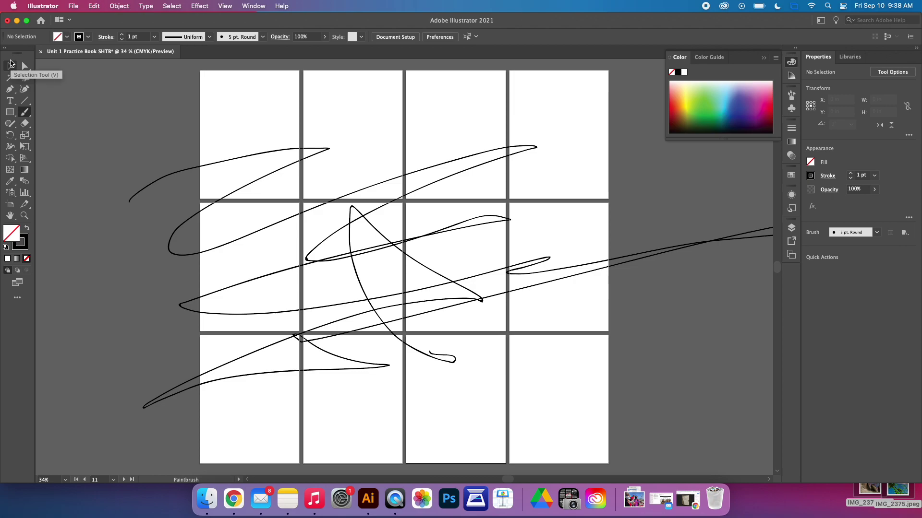
Step: Undo the paintbrush strokes so all twelve artboards are blank again
key(super+z)
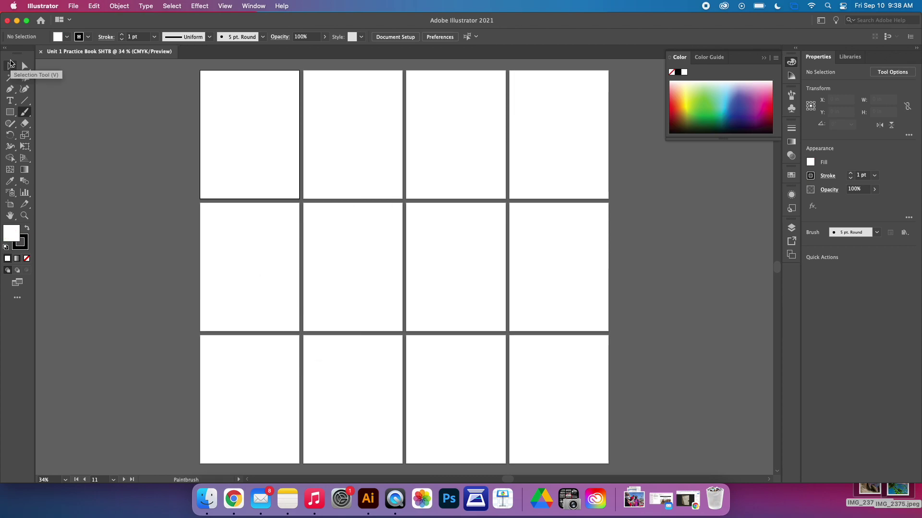
Step: Set the interface brightness to the darkest option in User Interface preferences and apply it
click(48, 6)
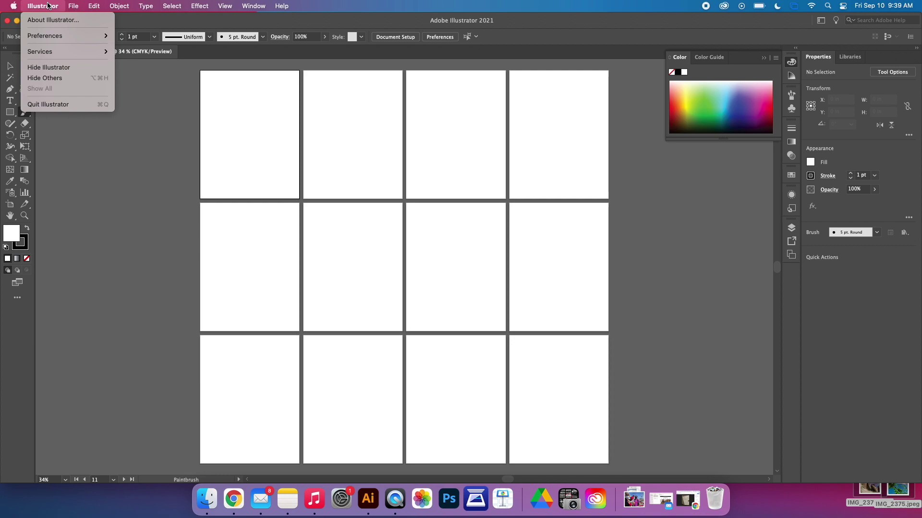
click(49, 7)
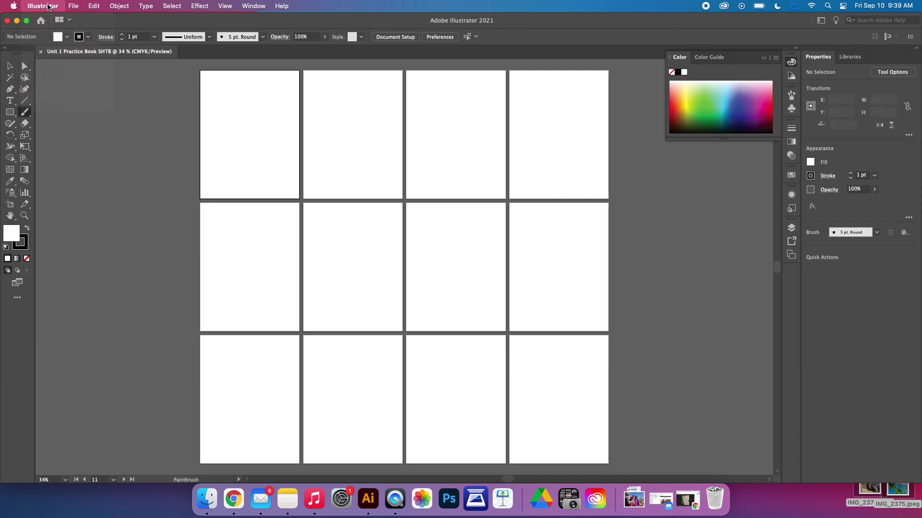
click(50, 6)
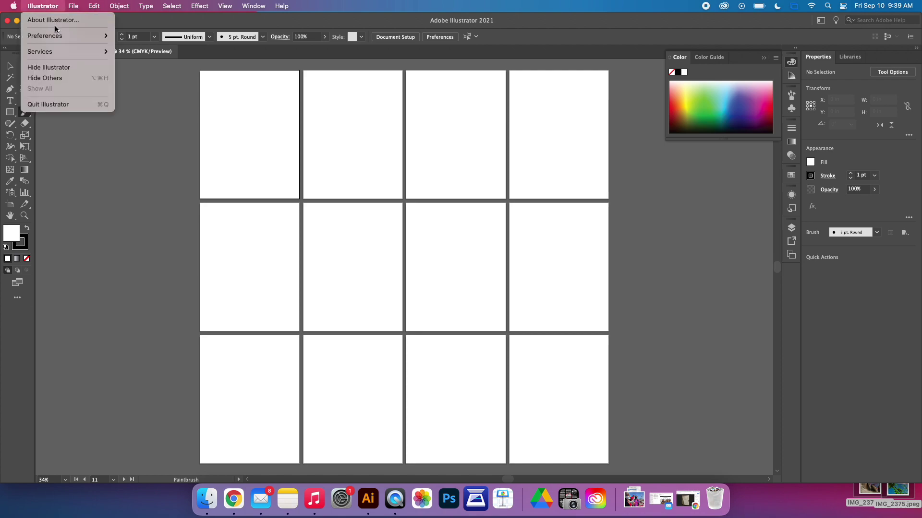
mouse_move(55, 35)
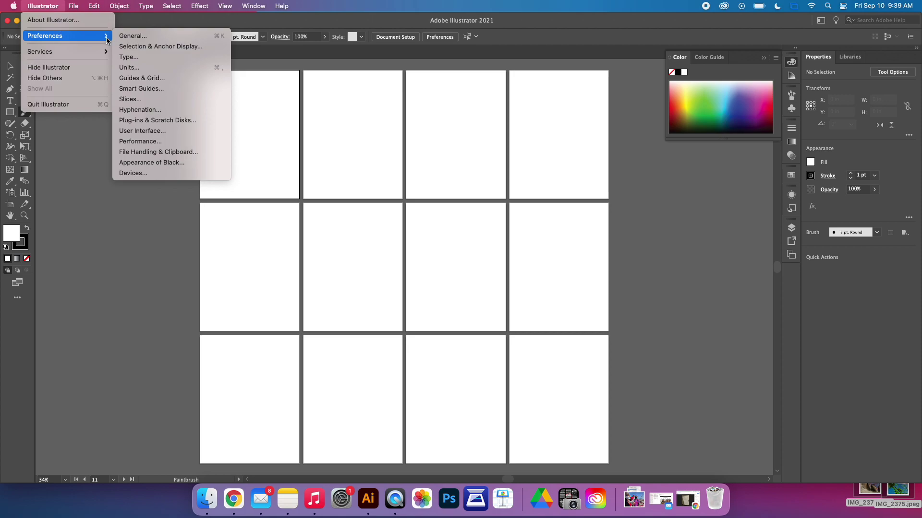
click(150, 131)
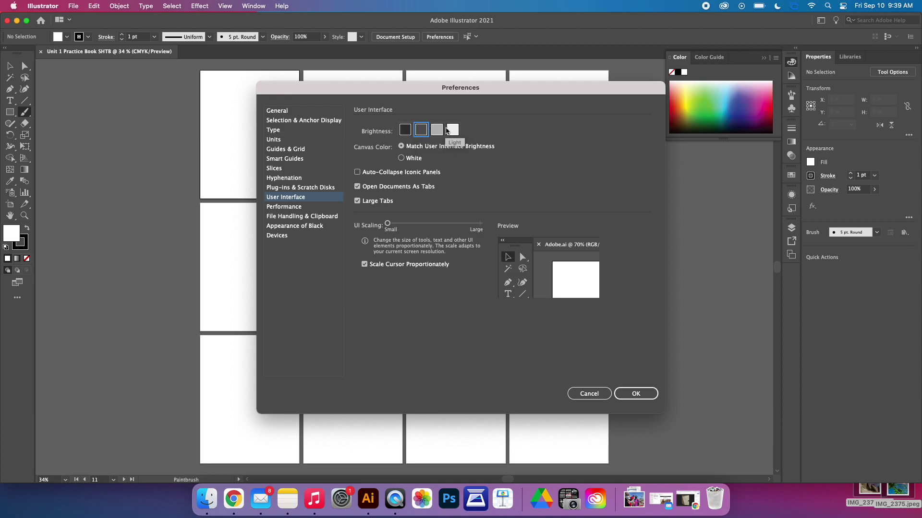
click(448, 131)
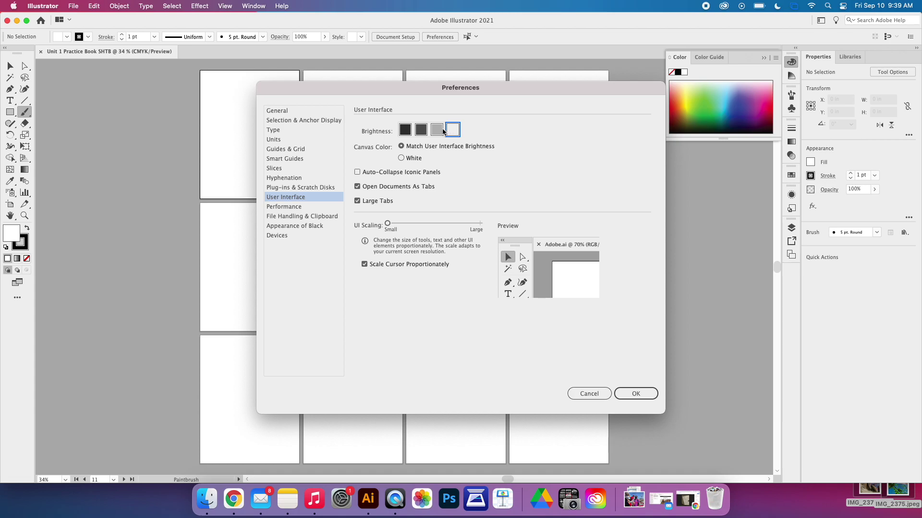
click(436, 130)
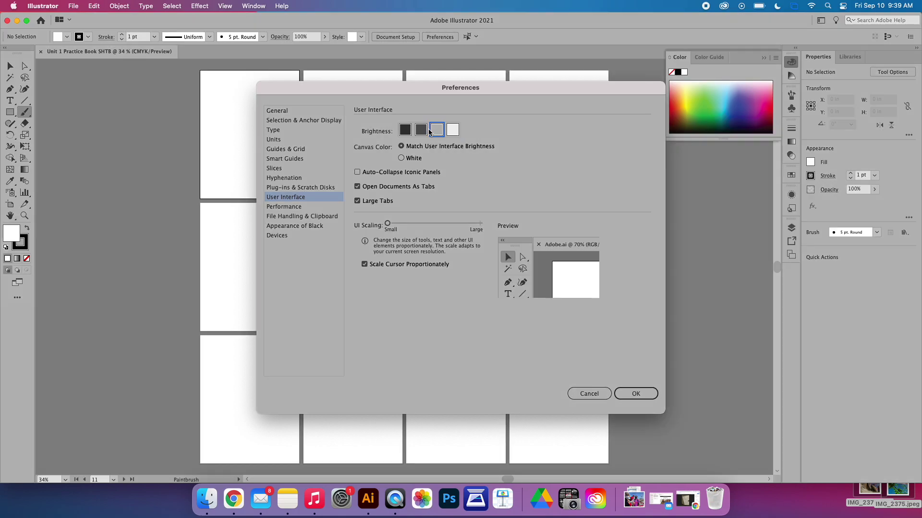
click(422, 131)
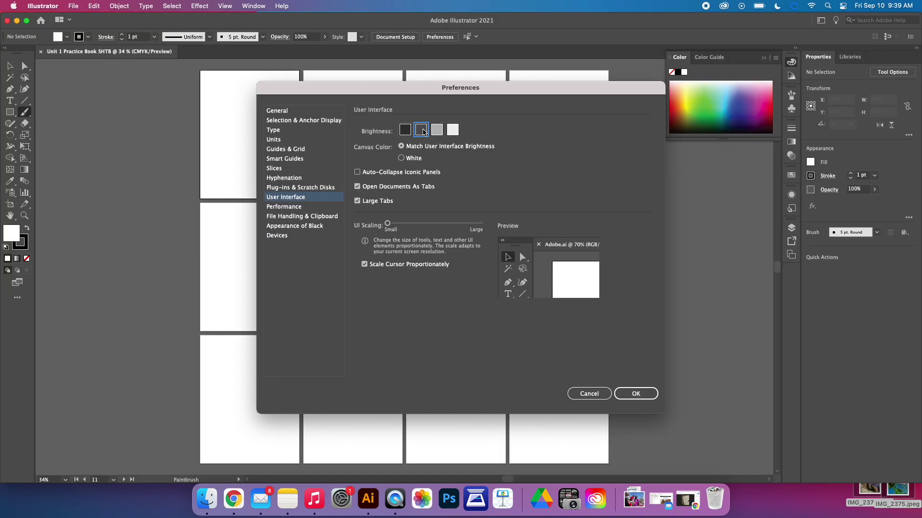
click(405, 132)
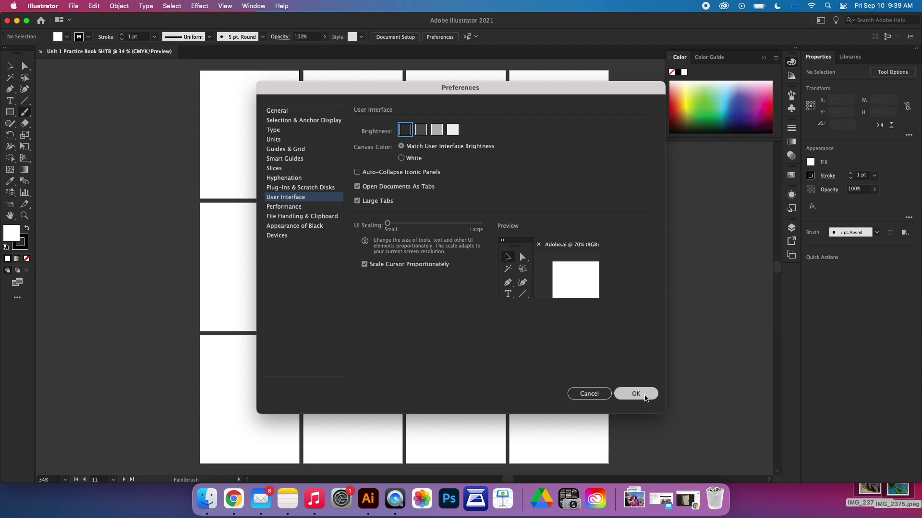
click(645, 397)
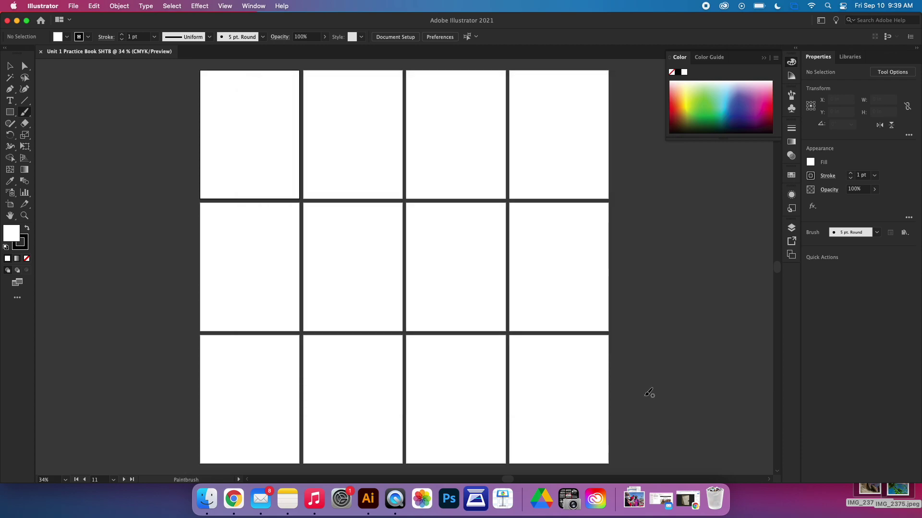
click(70, 6)
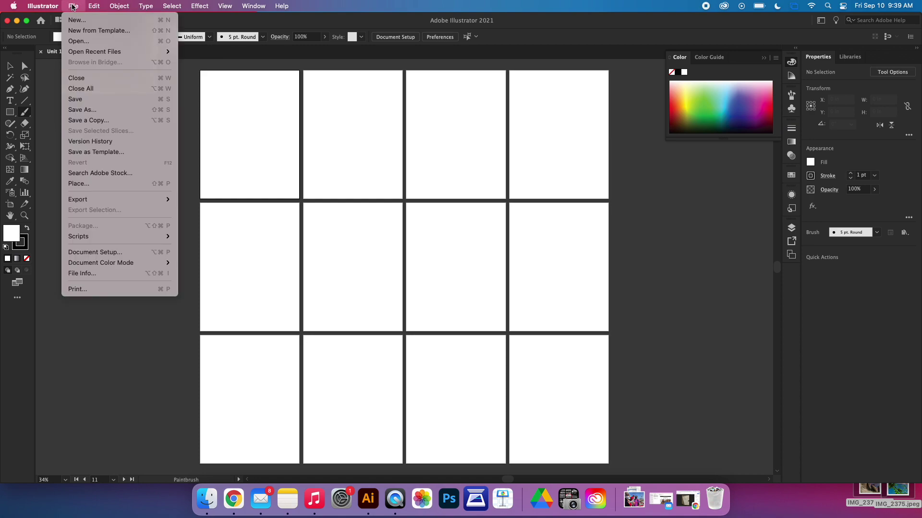
click(71, 6)
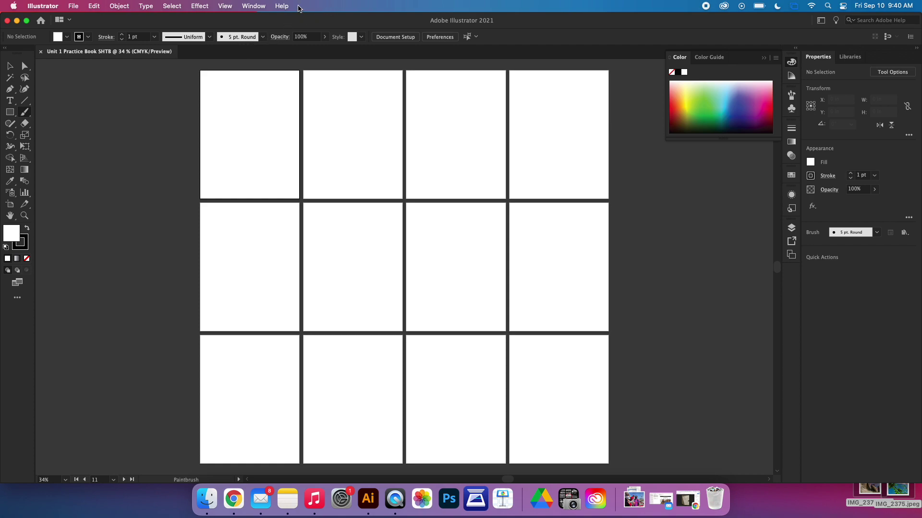
click(249, 7)
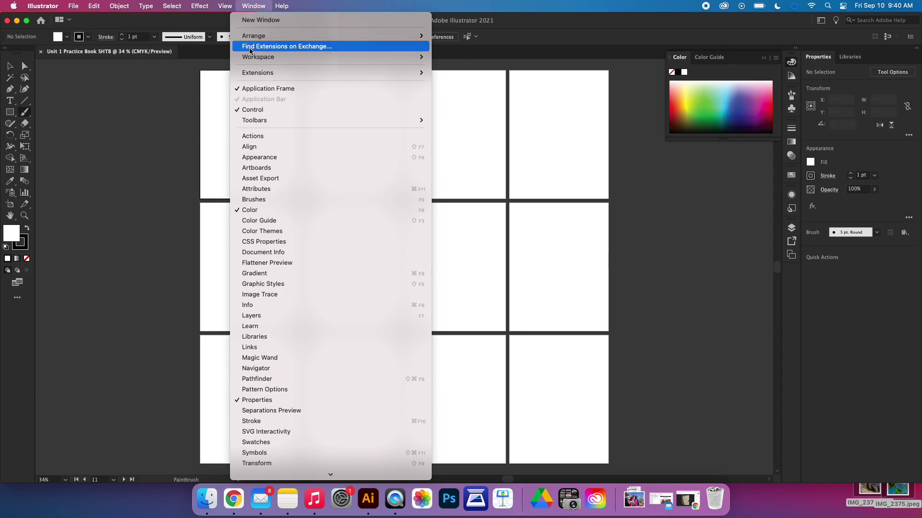
mouse_move(250, 58)
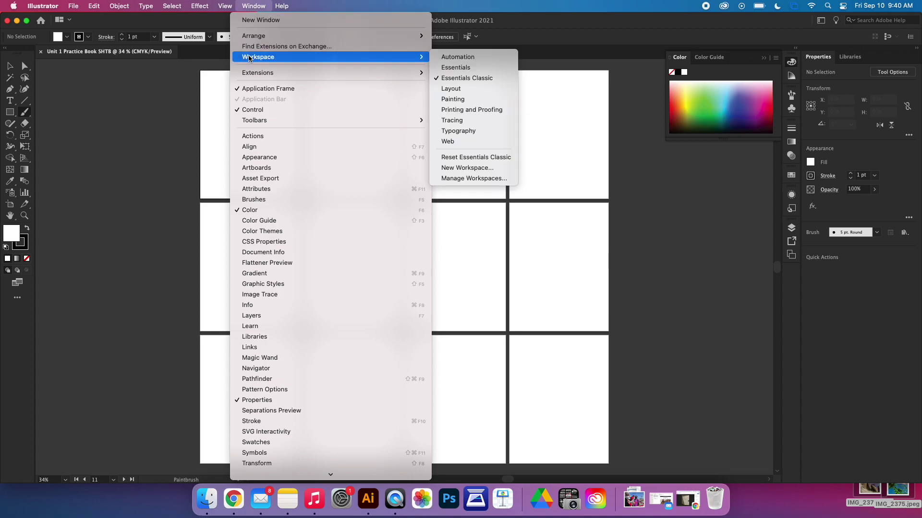
click(454, 82)
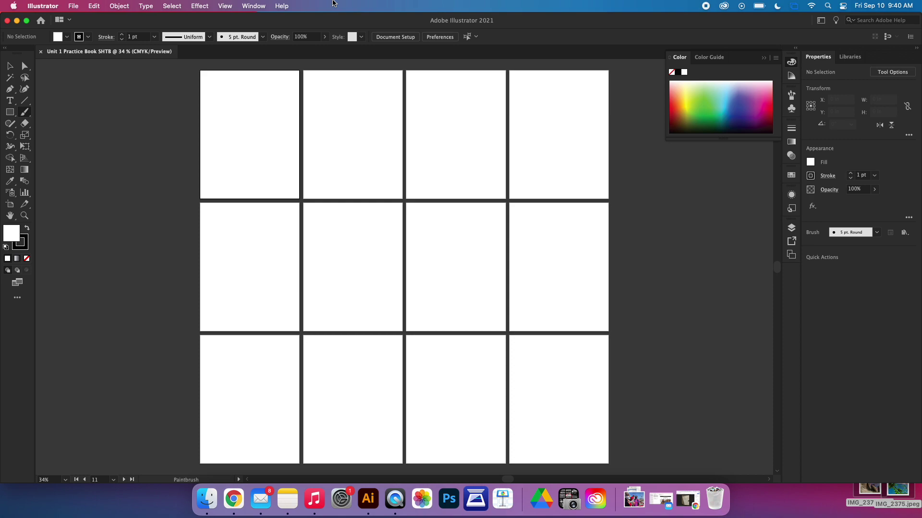
click(255, 6)
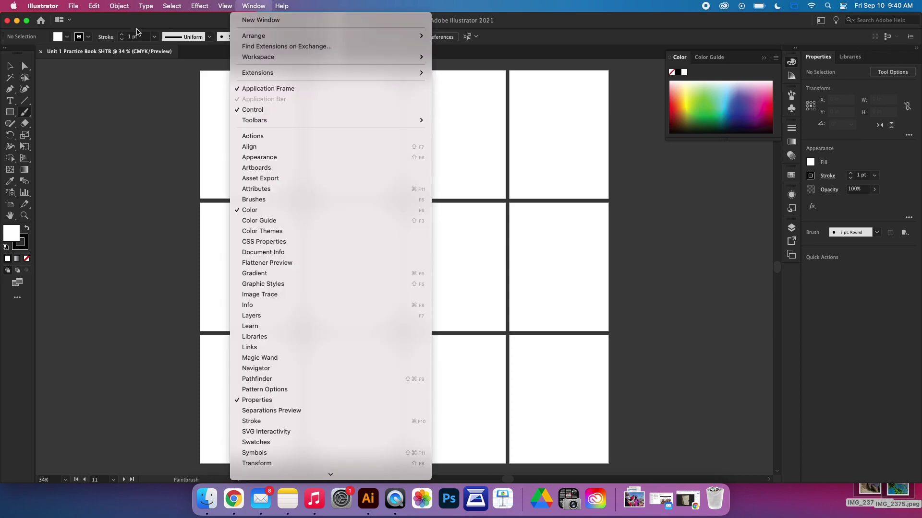
click(104, 105)
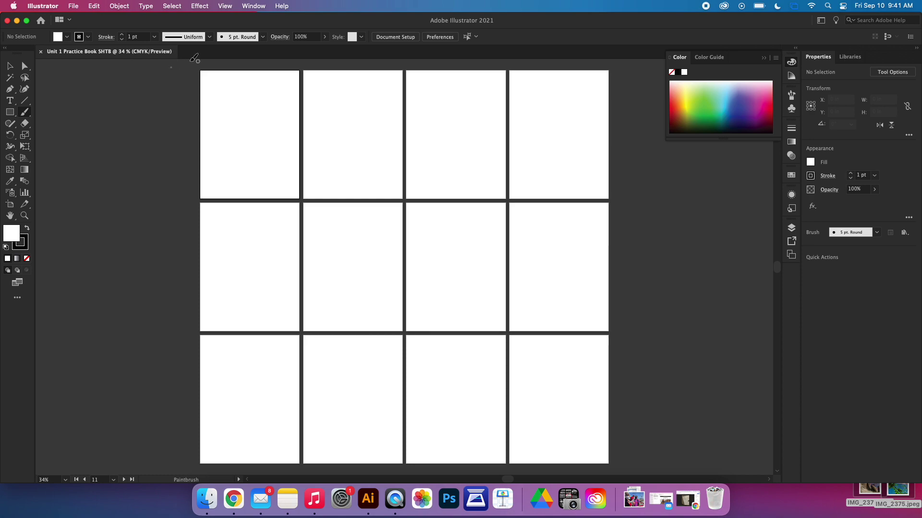
Step: Hide and restore the Color panel from the Window menu, then reopen the Window menu
click(254, 6)
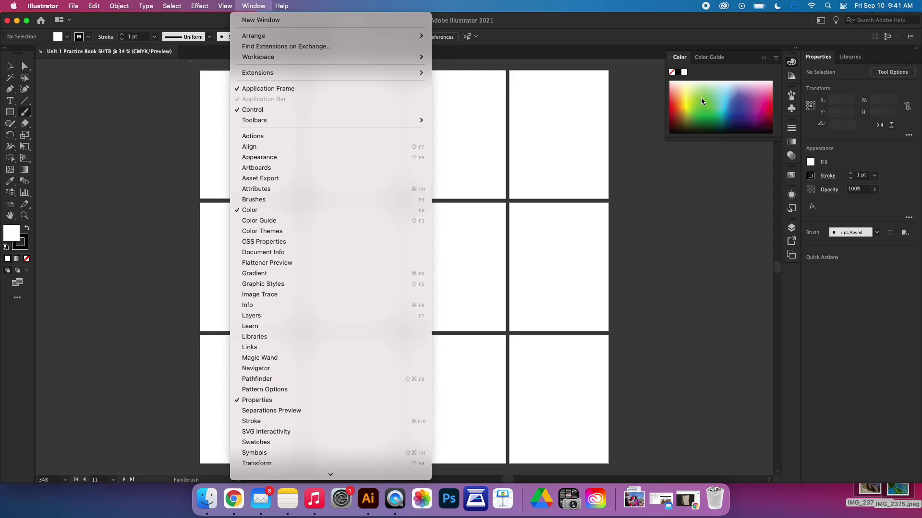
click(240, 211)
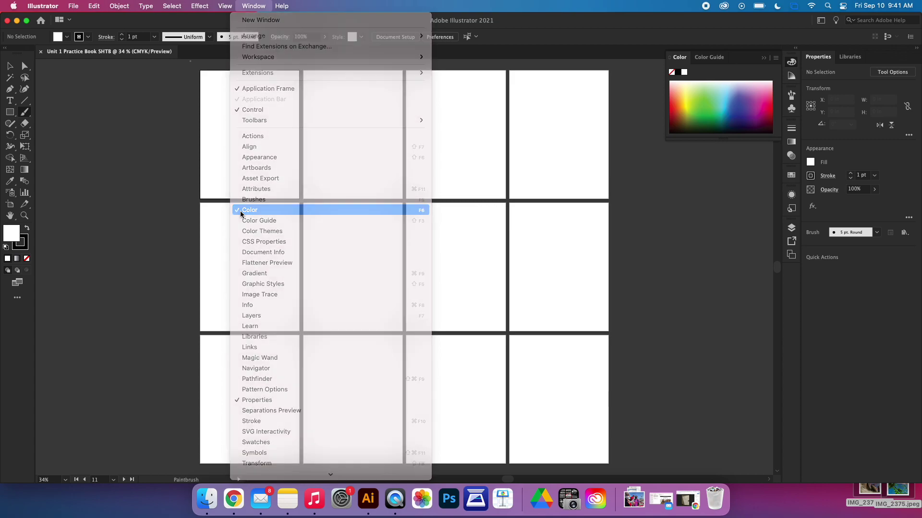
click(265, 5)
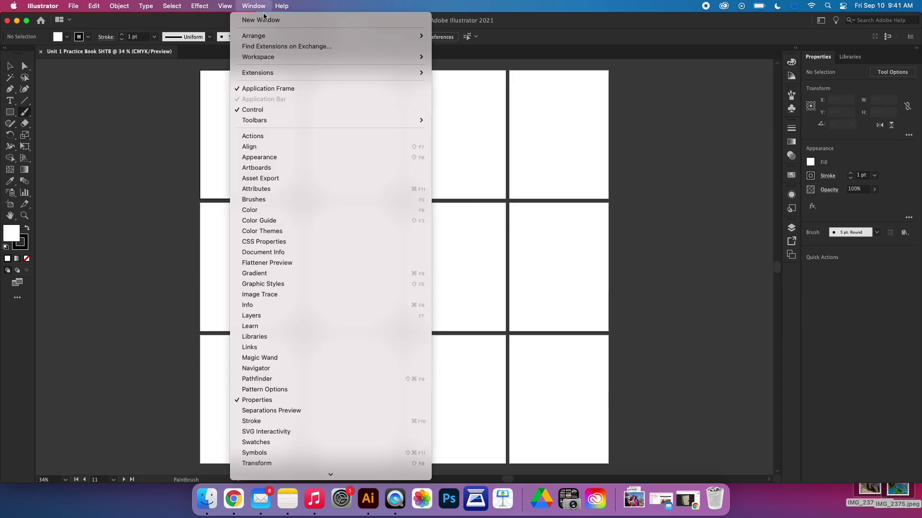
click(248, 209)
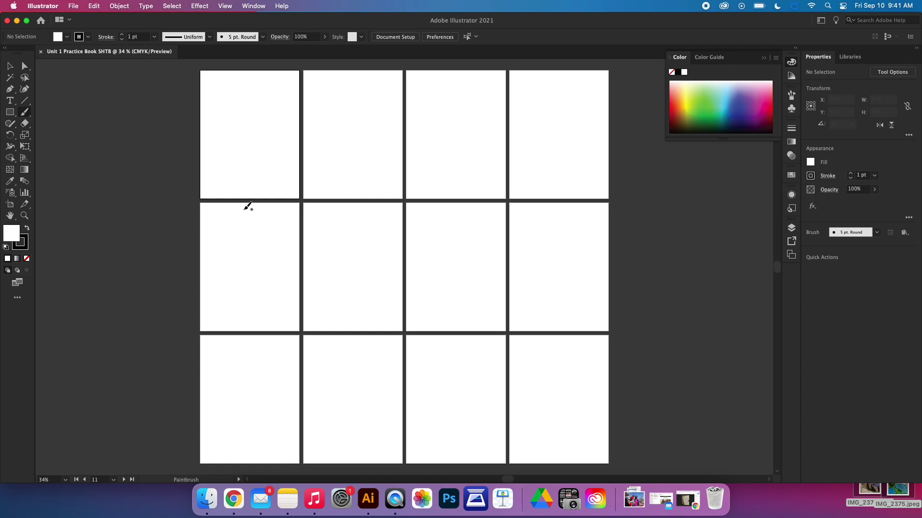
click(263, 4)
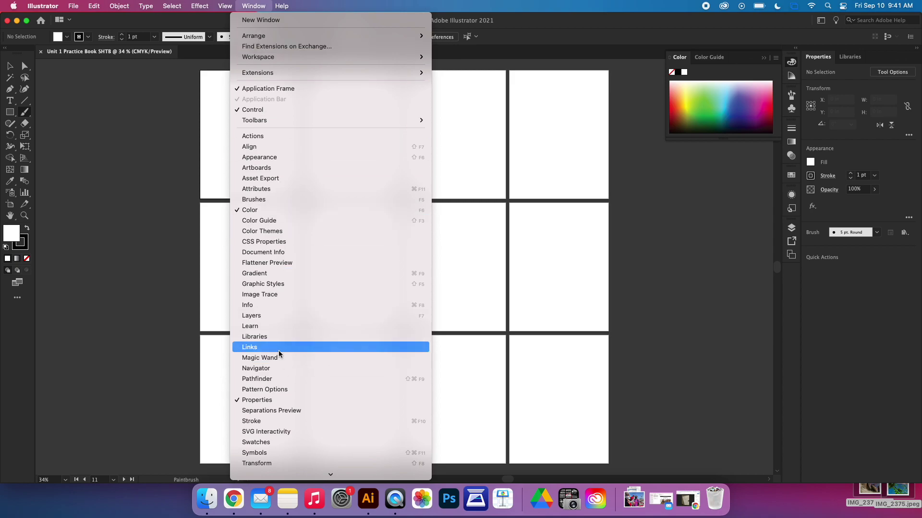
Step: Open the Brushes panel, then briefly look through the Window, Select and Type menus
click(273, 199)
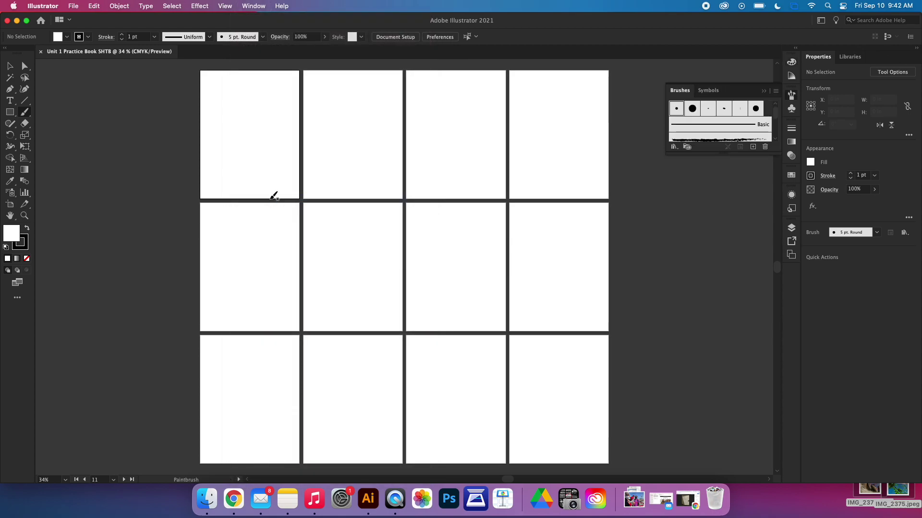
click(249, 6)
click(248, 6)
click(171, 6)
click(171, 6)
click(146, 6)
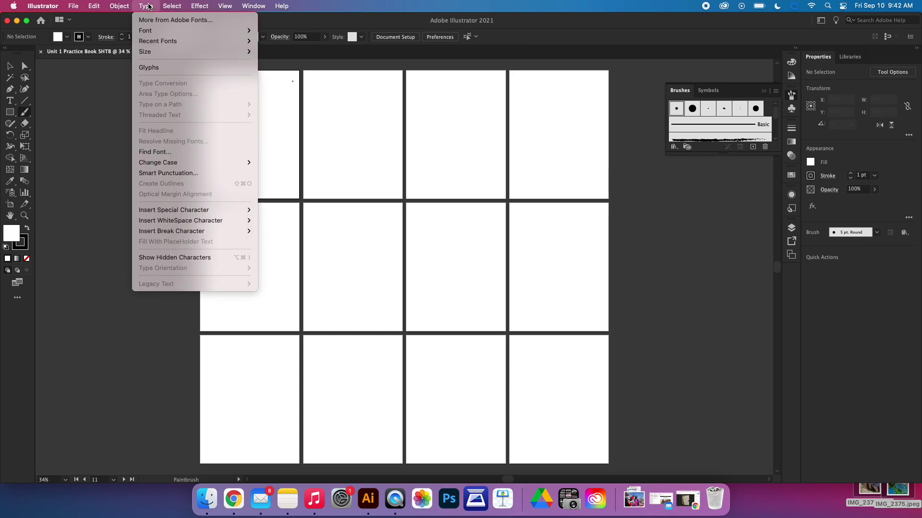
click(148, 6)
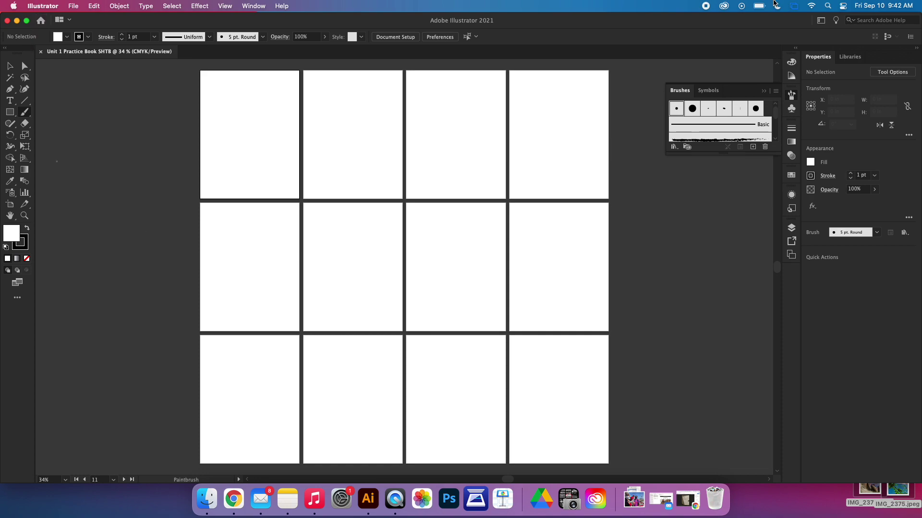
Step: Close the floating Brushes panel, then expand and collapse the docked panel column
click(795, 51)
click(795, 51)
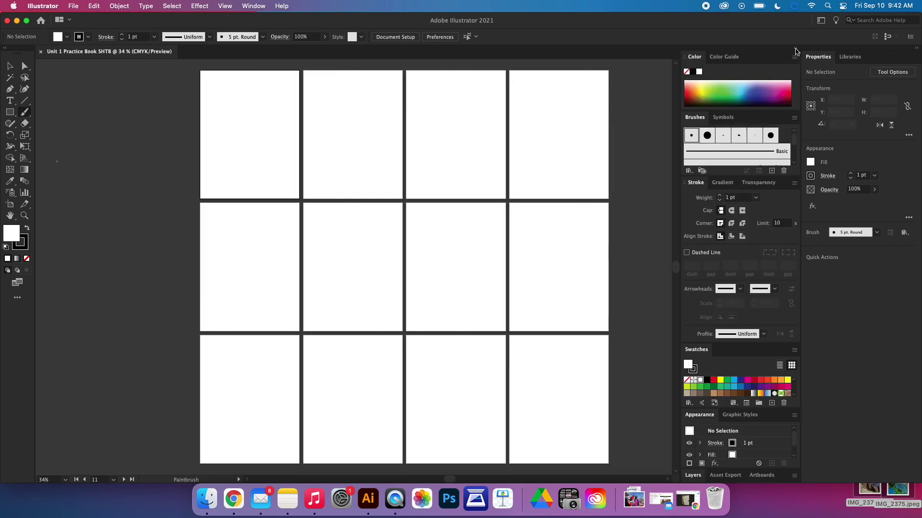
click(796, 51)
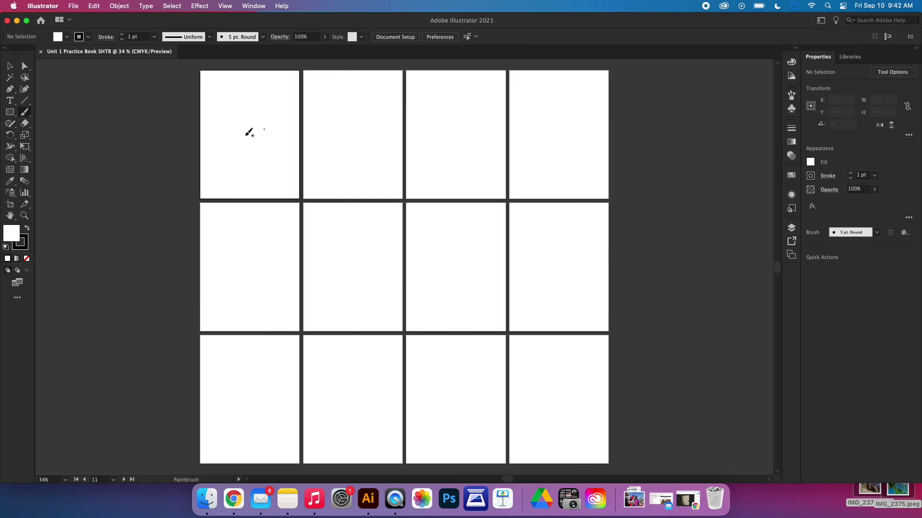
click(11, 69)
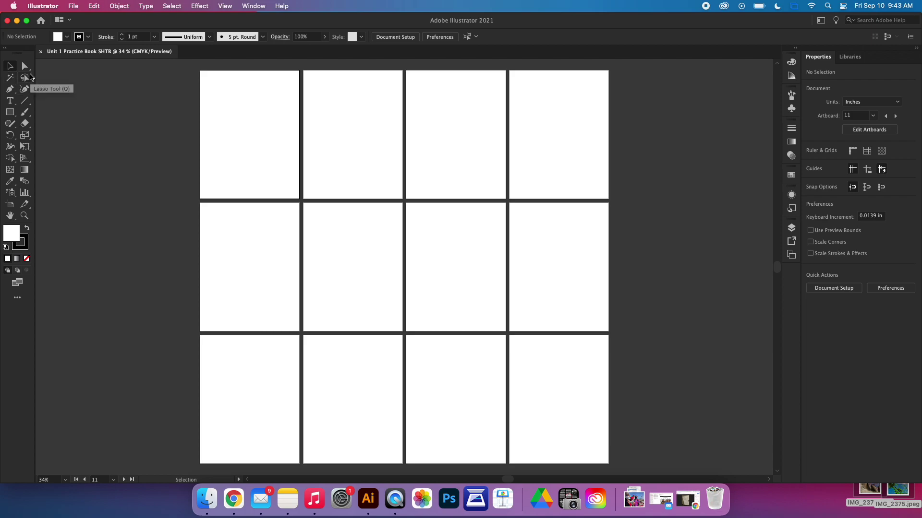
click(25, 113)
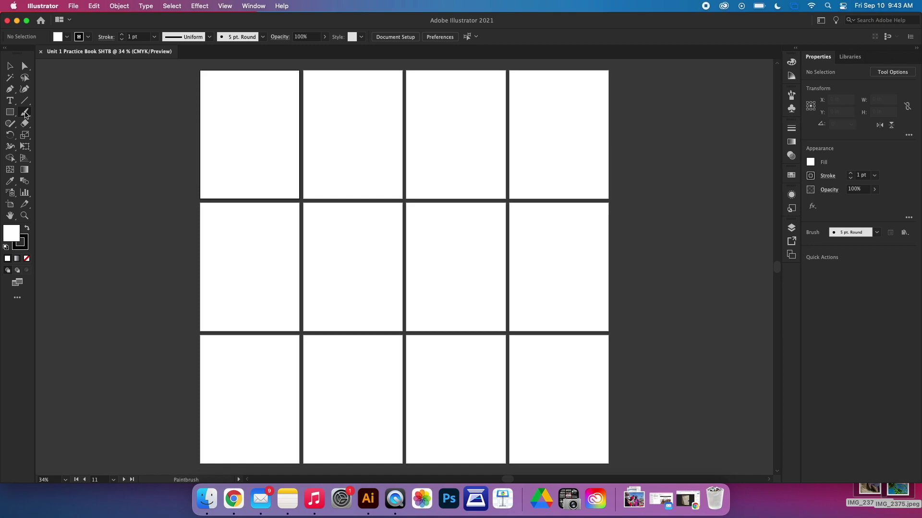
Step: Paint several wavy, curved and diagonal strokes across artboards 1 and 2
mouse_move(207, 99)
mouse_down()
mouse_move(206, 106)
mouse_move(230, 95)
mouse_move(224, 114)
mouse_move(248, 100)
mouse_move(256, 117)
mouse_move(230, 146)
mouse_move(267, 146)
mouse_move(281, 159)
mouse_up()
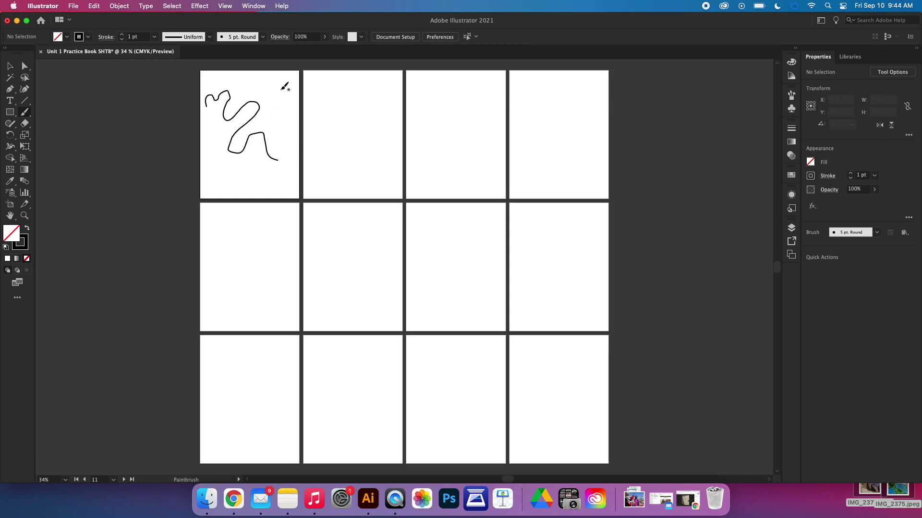
drag(276, 111, 358, 68)
drag(317, 119, 389, 99)
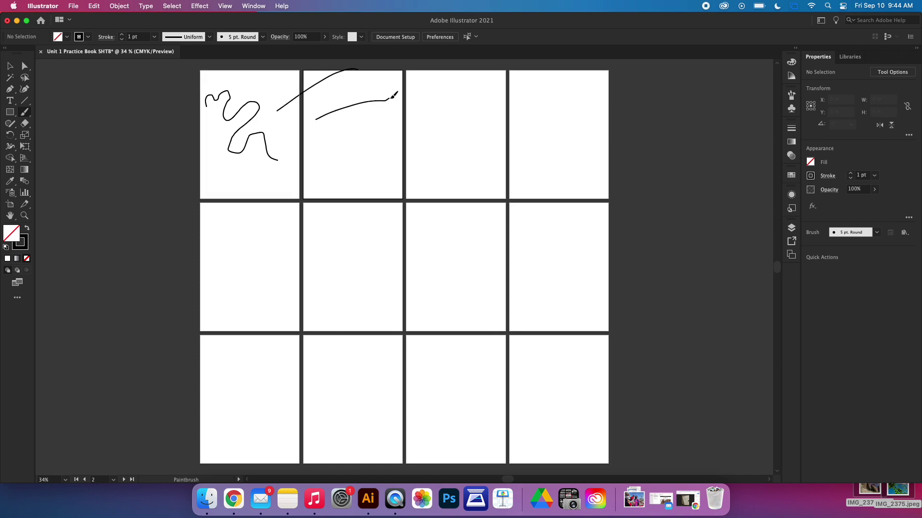
drag(318, 165, 400, 122)
drag(283, 120, 358, 144)
mouse_move(236, 190)
mouse_down()
mouse_move(340, 123)
mouse_move(393, 120)
mouse_up()
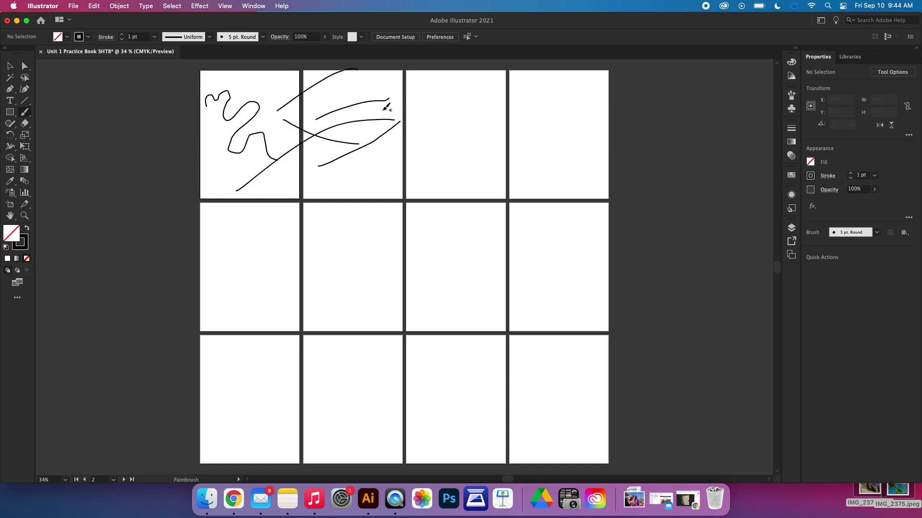
drag(383, 110, 470, 110)
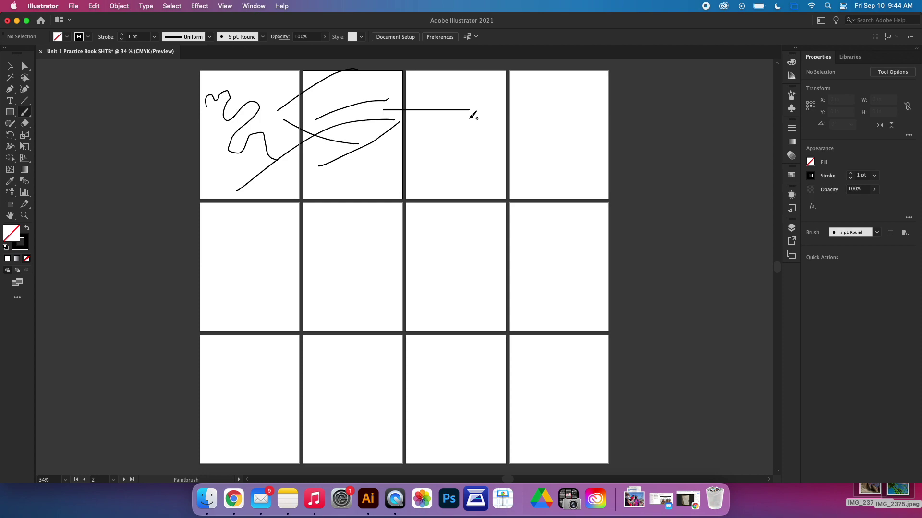
Step: Paint strokes across artboards 3 and 4, a looping scribble on 4, and a short stroke on 3
drag(456, 147, 545, 59)
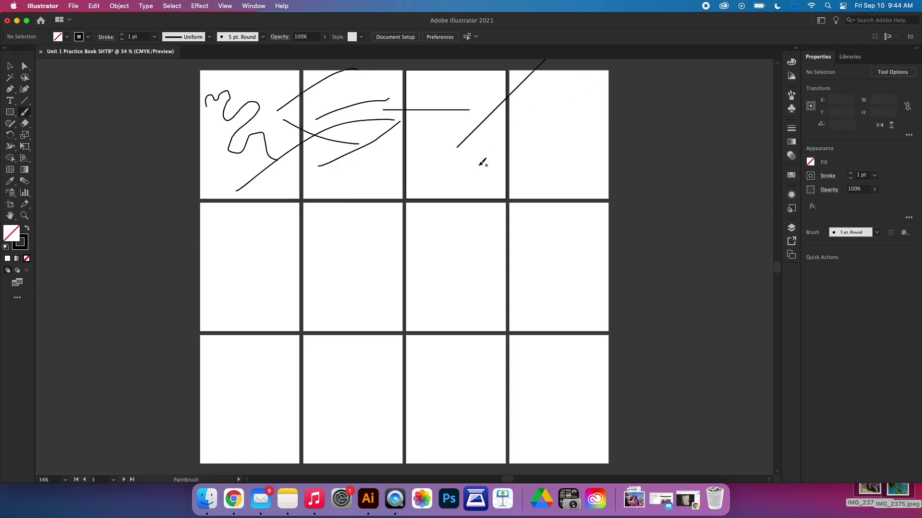
drag(478, 165, 555, 164)
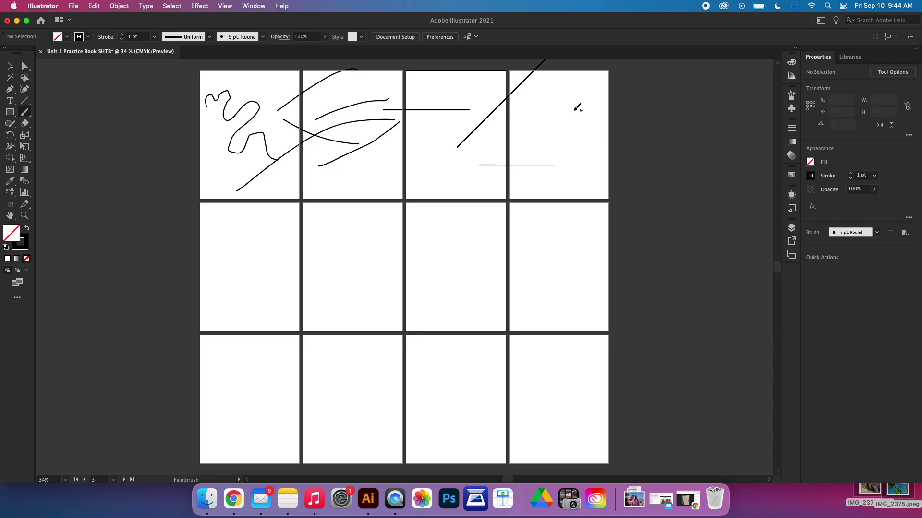
mouse_move(574, 111)
mouse_down()
mouse_move(530, 107)
mouse_move(525, 154)
mouse_move(479, 126)
mouse_move(466, 153)
mouse_move(549, 128)
mouse_move(593, 149)
mouse_move(471, 146)
mouse_move(525, 121)
mouse_move(578, 172)
mouse_move(557, 134)
mouse_up()
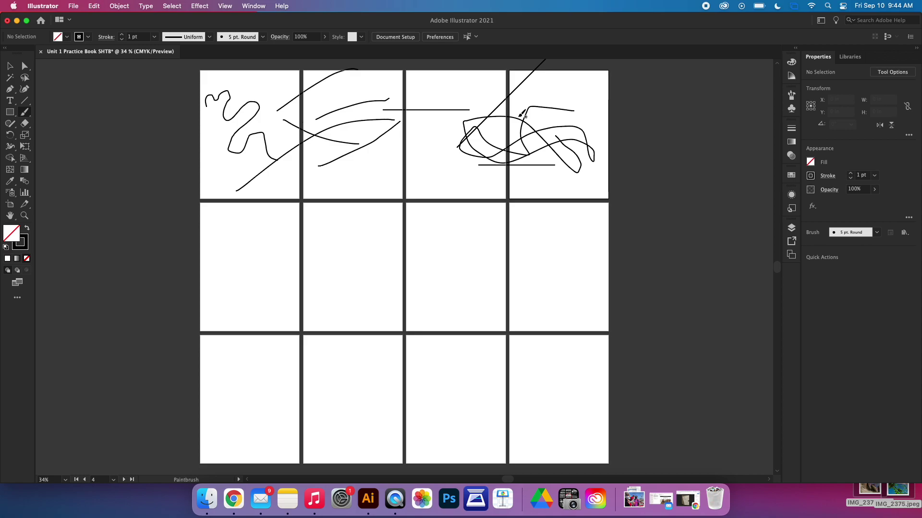
drag(411, 143, 451, 112)
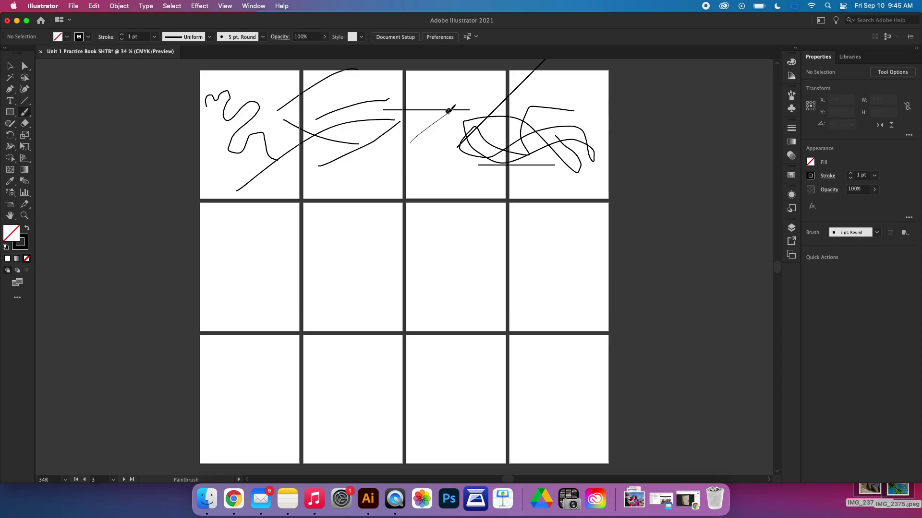
Step: Paint thick looping strokes across artboards 2–4 and thick curvy squiggles on artboard 1
mouse_move(449, 111)
mouse_down()
mouse_move(395, 111)
mouse_move(385, 99)
mouse_move(462, 140)
mouse_move(467, 123)
mouse_move(453, 103)
mouse_move(337, 110)
mouse_up()
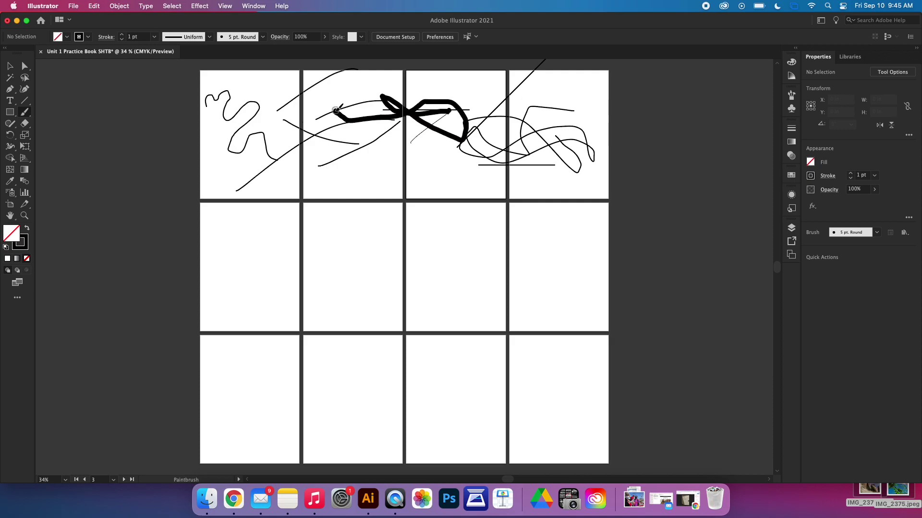
mouse_move(322, 89)
mouse_down()
mouse_move(421, 112)
mouse_move(487, 97)
mouse_move(561, 120)
mouse_move(534, 139)
mouse_move(450, 128)
mouse_move(364, 173)
mouse_move(321, 146)
mouse_move(325, 137)
mouse_move(420, 195)
mouse_move(471, 201)
mouse_move(440, 147)
mouse_up()
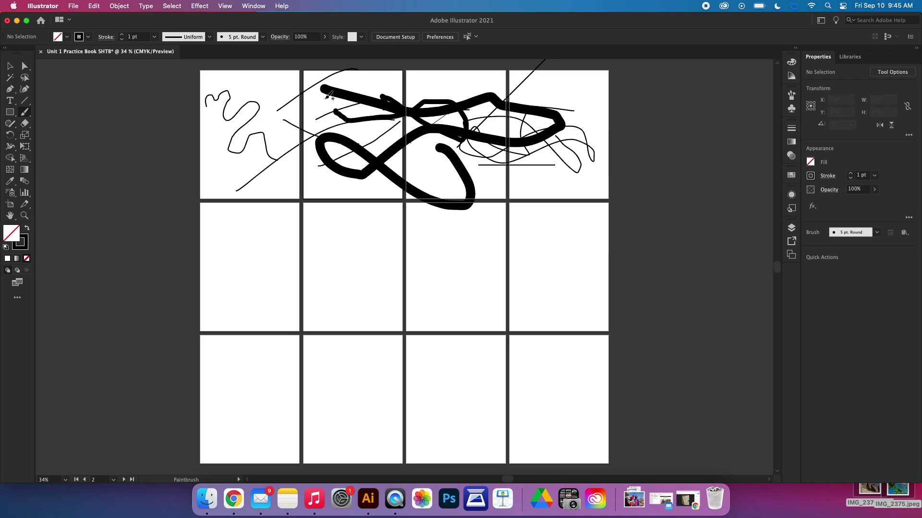
drag(326, 98, 240, 126)
drag(240, 76, 256, 123)
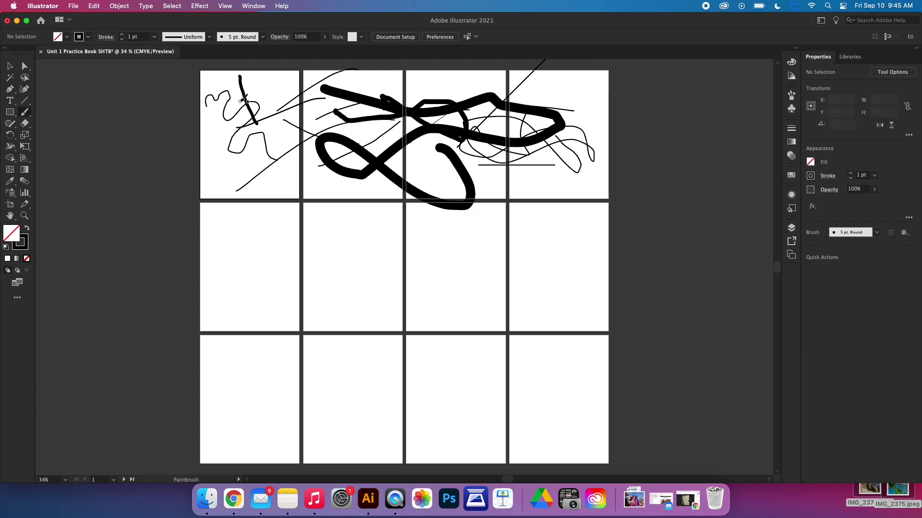
mouse_move(223, 130)
mouse_down()
mouse_move(243, 140)
mouse_move(228, 174)
mouse_move(273, 158)
mouse_move(280, 171)
mouse_move(283, 158)
mouse_move(278, 181)
mouse_up()
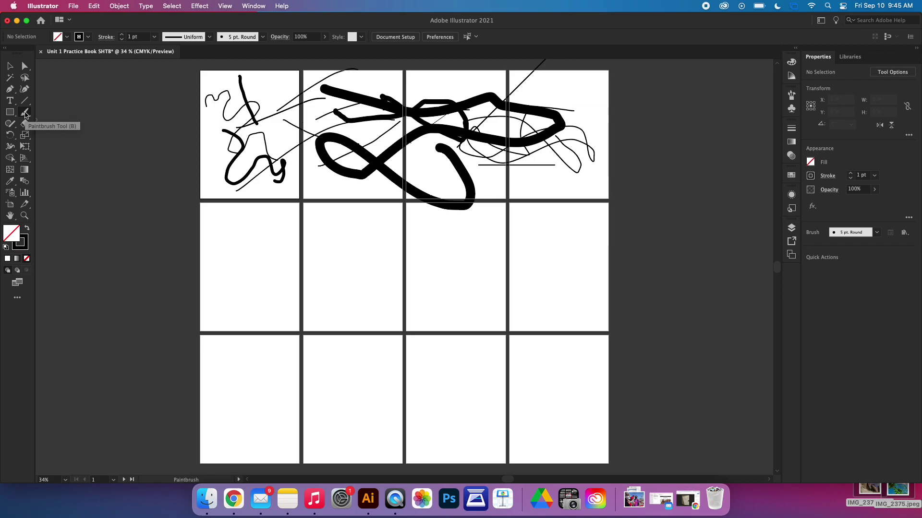
Step: With the Selection tool, move the large thick looping stroke down into the second artboard row
key(v)
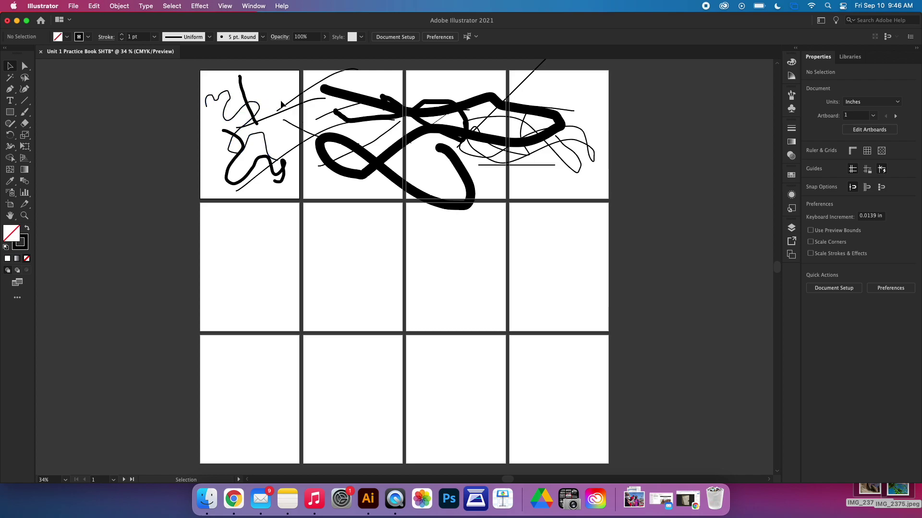
click(347, 96)
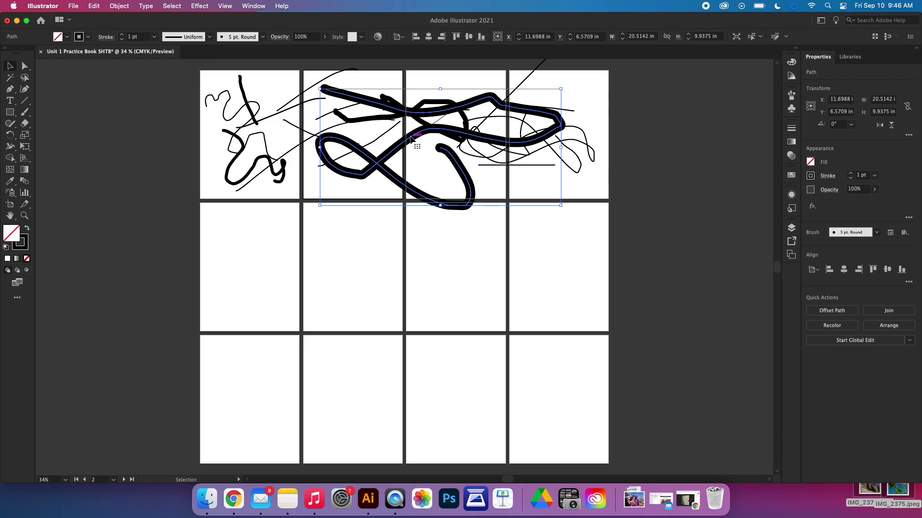
mouse_move(412, 138)
mouse_down()
mouse_move(360, 194)
mouse_move(336, 287)
mouse_move(427, 196)
mouse_move(476, 179)
mouse_move(417, 153)
mouse_move(360, 214)
mouse_move(314, 306)
mouse_move(454, 301)
mouse_move(417, 224)
mouse_up()
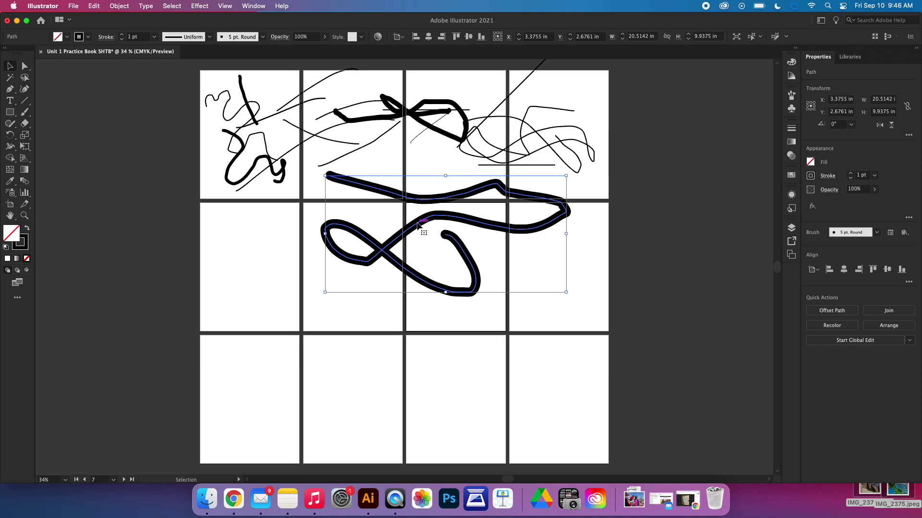
key(shift)
Step: Select all remaining top-row strokes, shift them down one row, and deselect
shift+click(479, 156)
shift+click(479, 156)
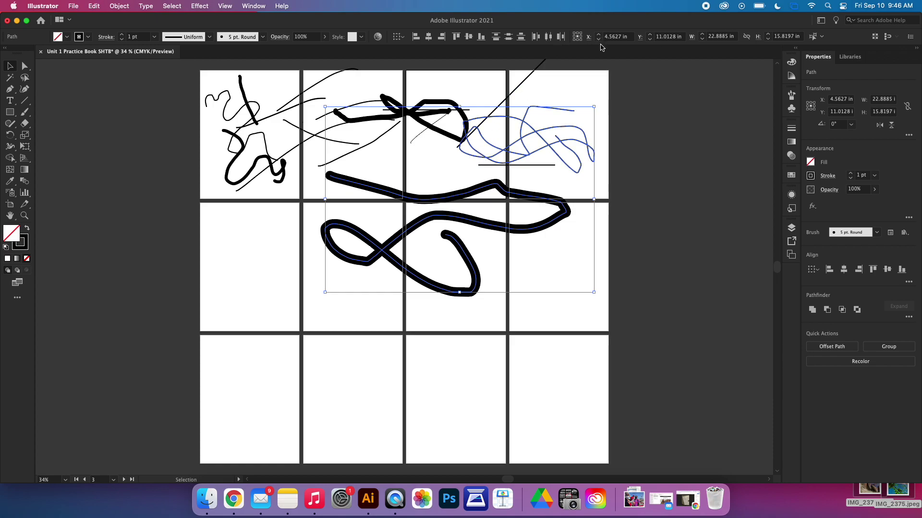
drag(576, 82, 226, 292)
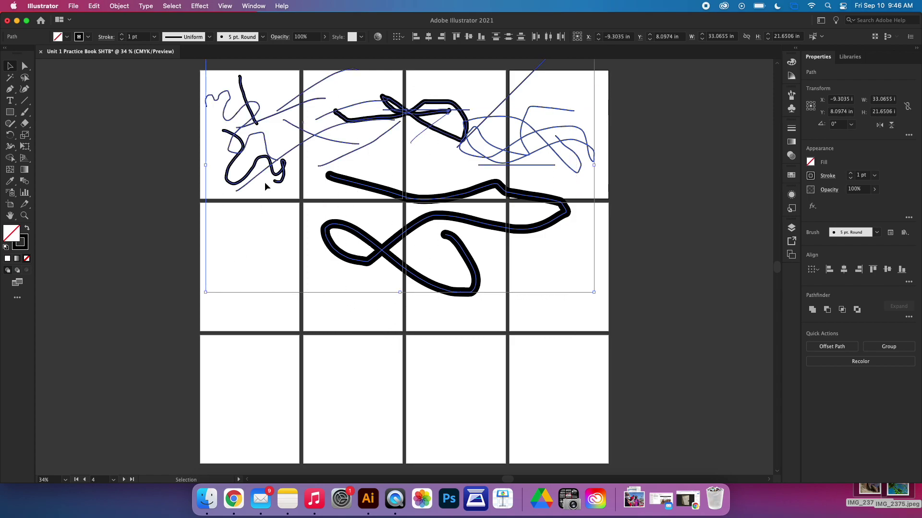
drag(260, 168, 264, 323)
click(182, 141)
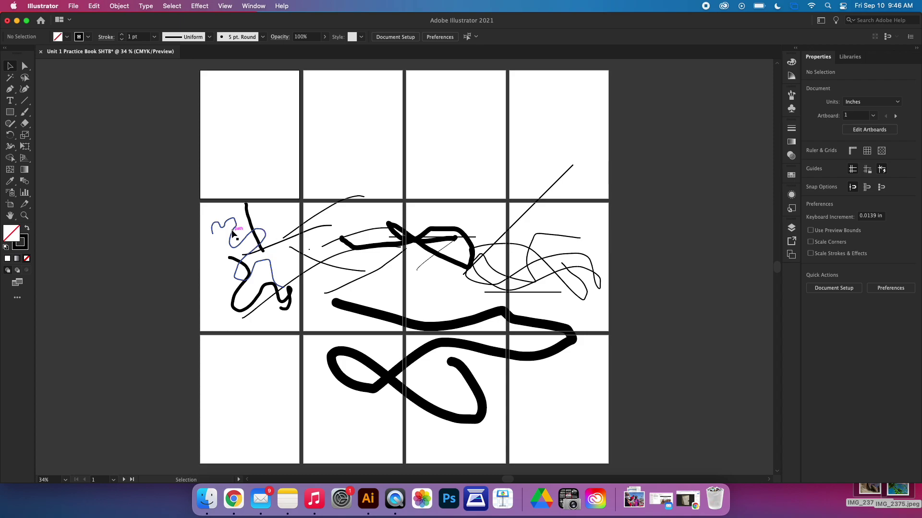
Step: Move the thin curves and thick strokes from the lower artboards back up into the top row
drag(233, 235, 245, 107)
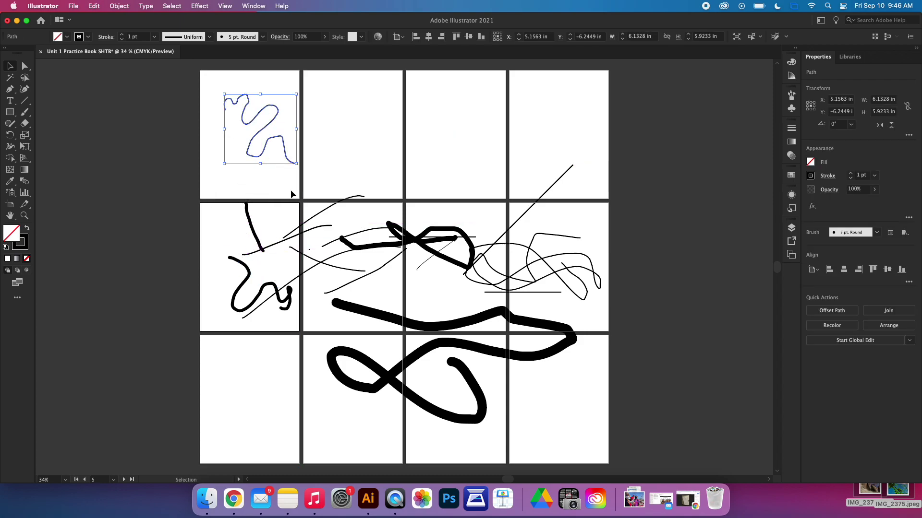
drag(328, 212, 359, 136)
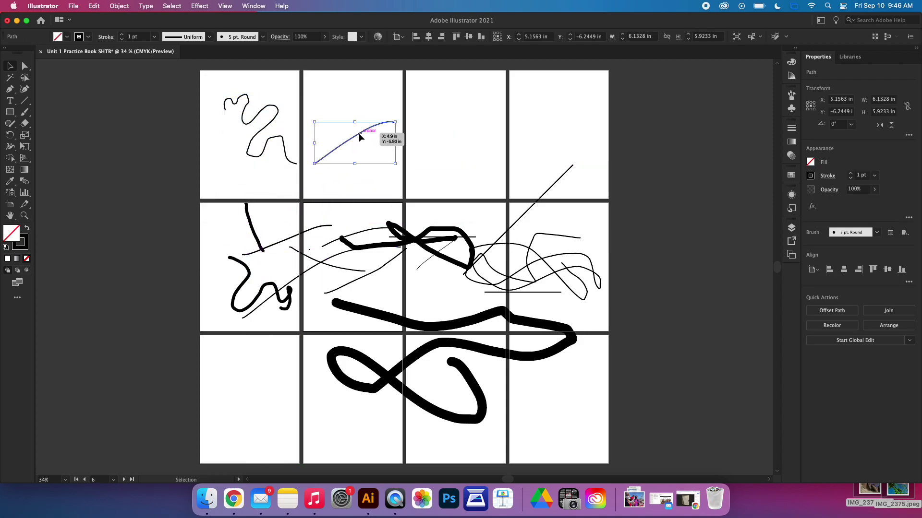
drag(440, 228, 456, 125)
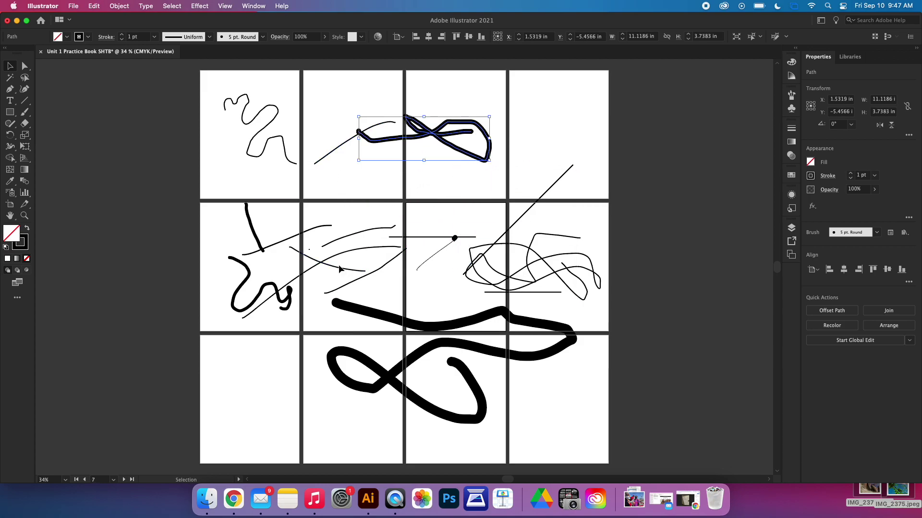
drag(334, 253, 522, 125)
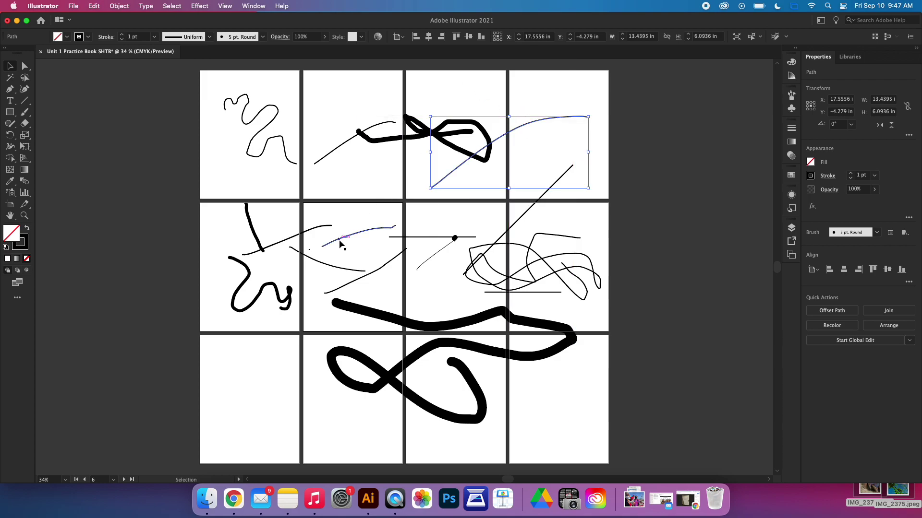
drag(341, 244, 338, 117)
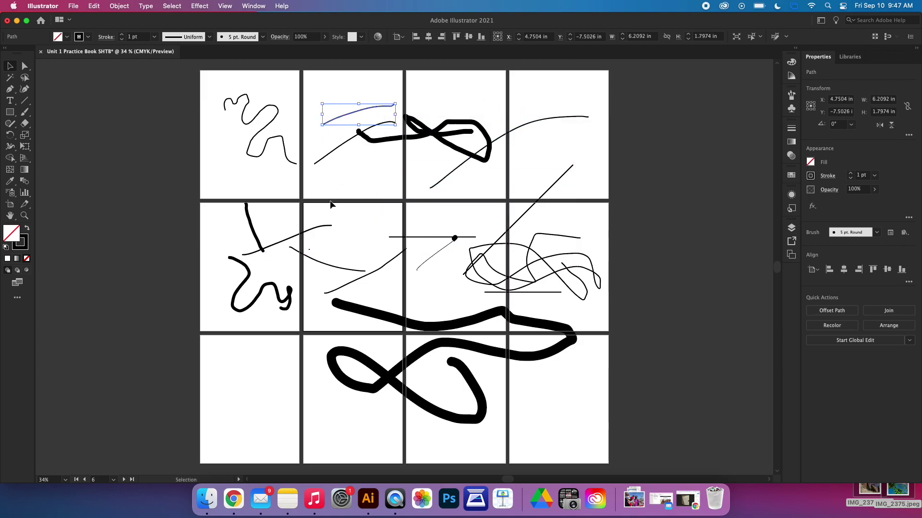
drag(312, 233, 488, 93)
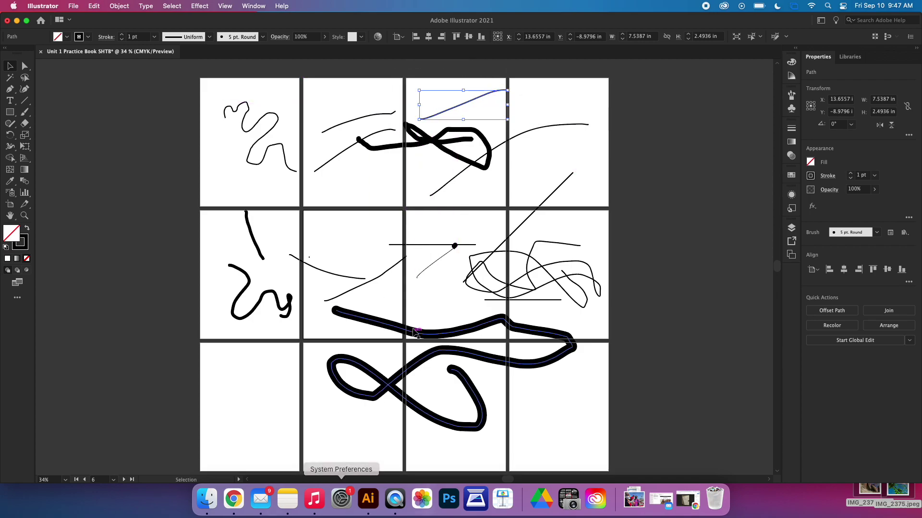
drag(416, 331, 406, 190)
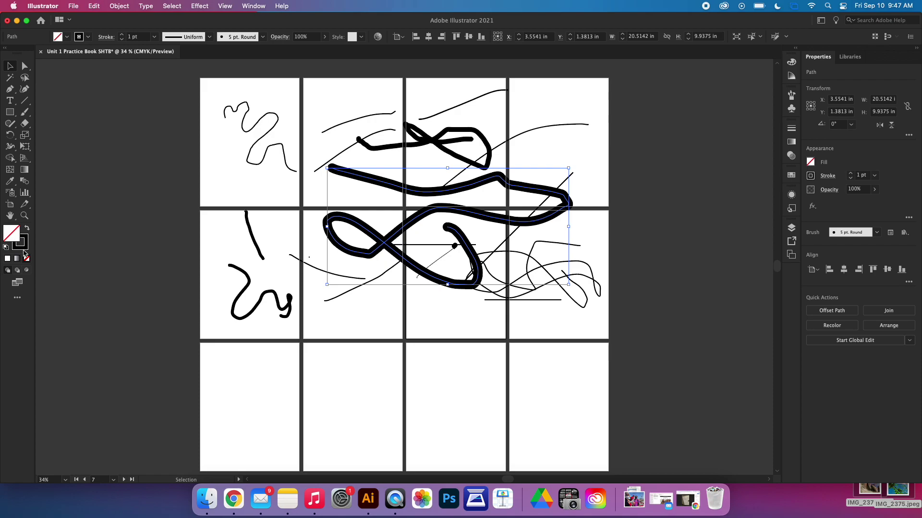
click(23, 248)
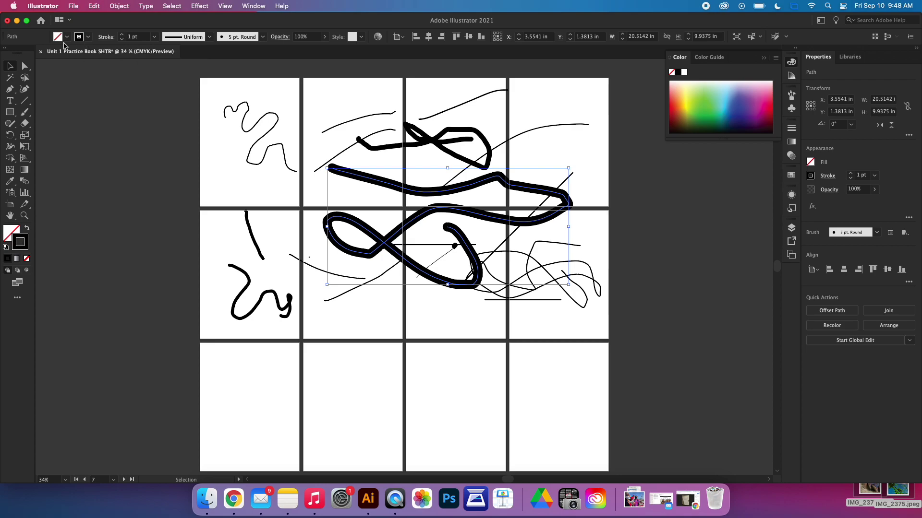
Step: Recolour the selected thick strokes to CMYK Magenta from the Stroke swatches
click(89, 38)
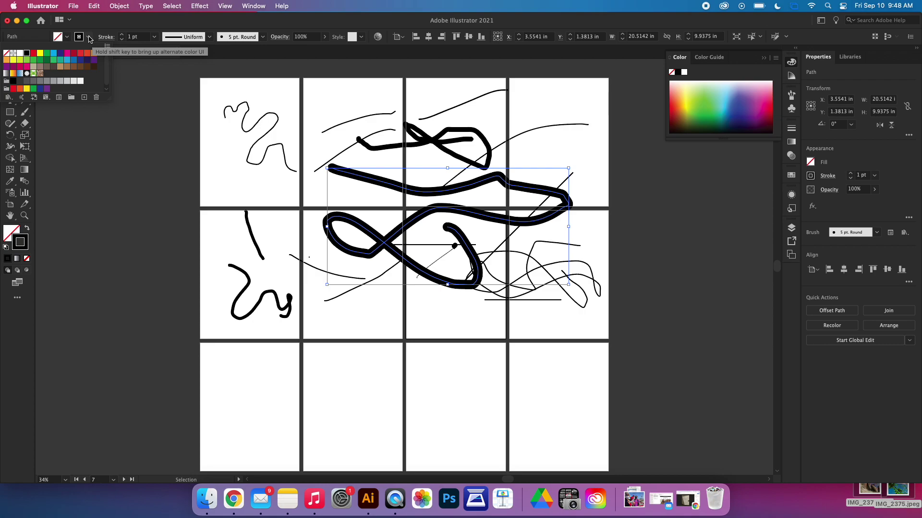
click(73, 54)
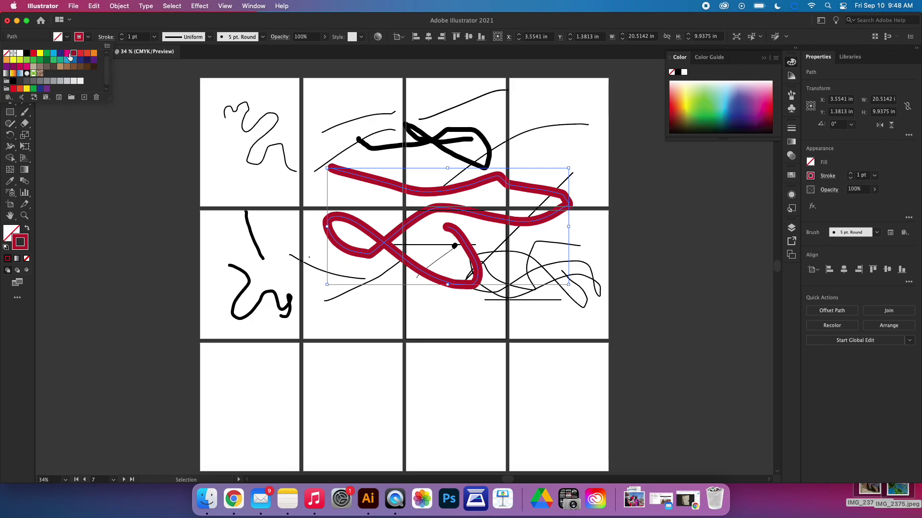
click(67, 54)
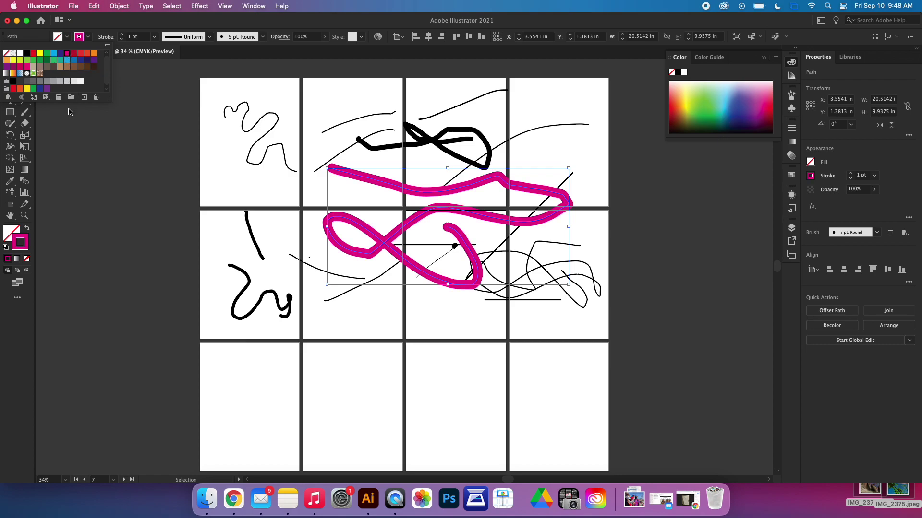
click(25, 113)
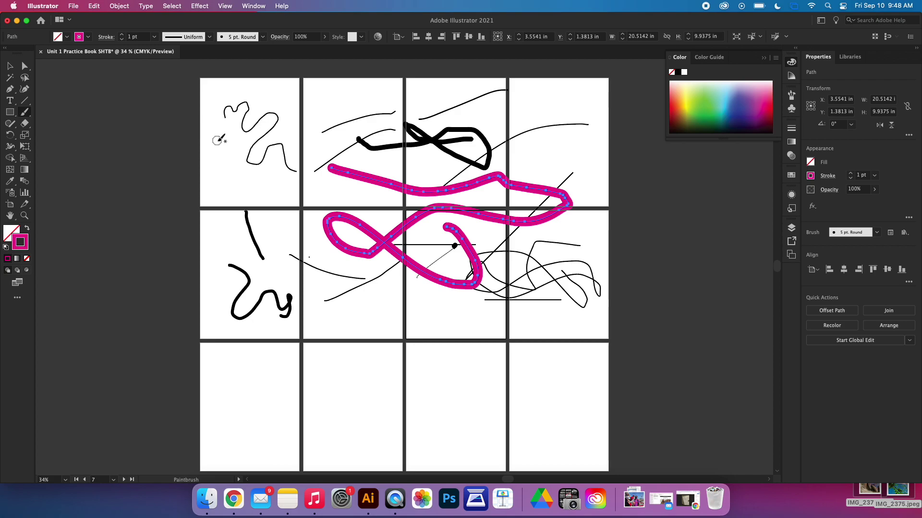
Step: Paint a magenta zigzag in artboard 1 and a magenta stroke across the top artboards
mouse_move(214, 141)
mouse_down()
mouse_move(234, 136)
mouse_move(261, 175)
mouse_move(256, 207)
mouse_up()
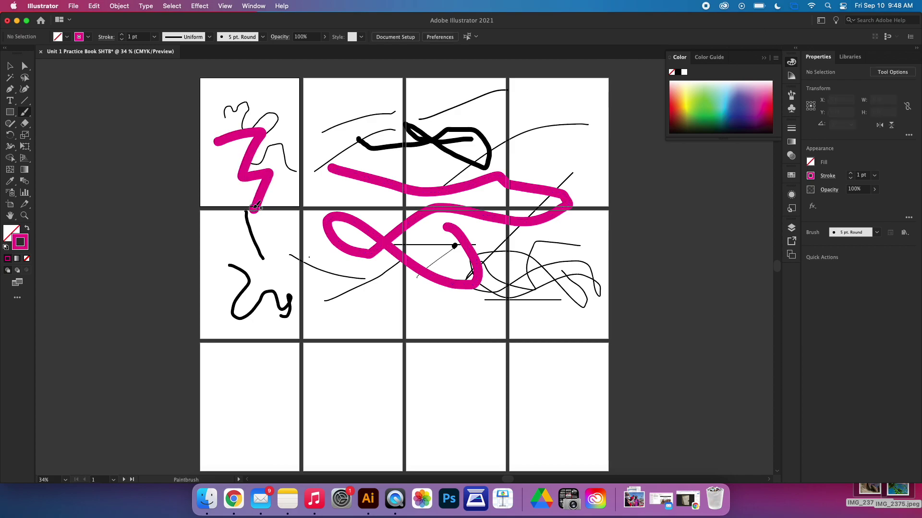
mouse_move(302, 111)
mouse_down()
mouse_move(406, 109)
mouse_move(433, 97)
mouse_up()
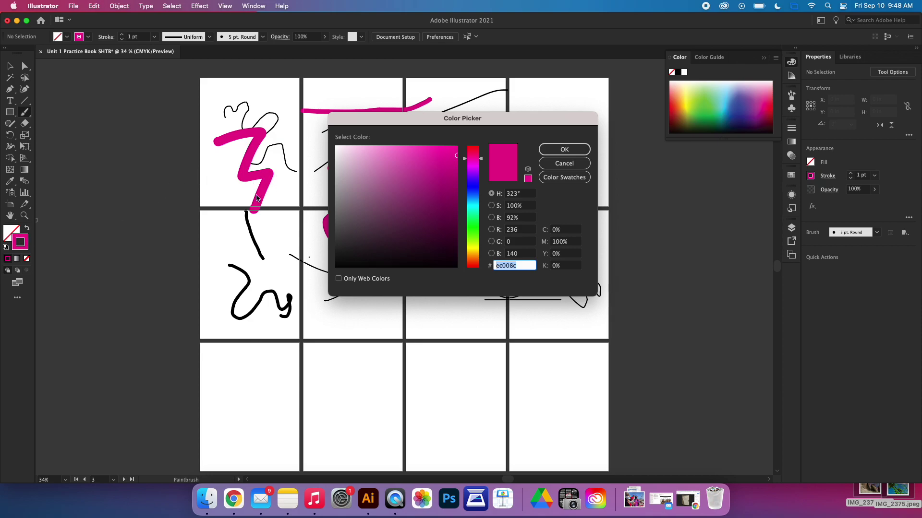
Step: Pick teal 1e9ec1 (H 194°, S 85%, B 76%) as the new stroke colour
drag(469, 168, 469, 201)
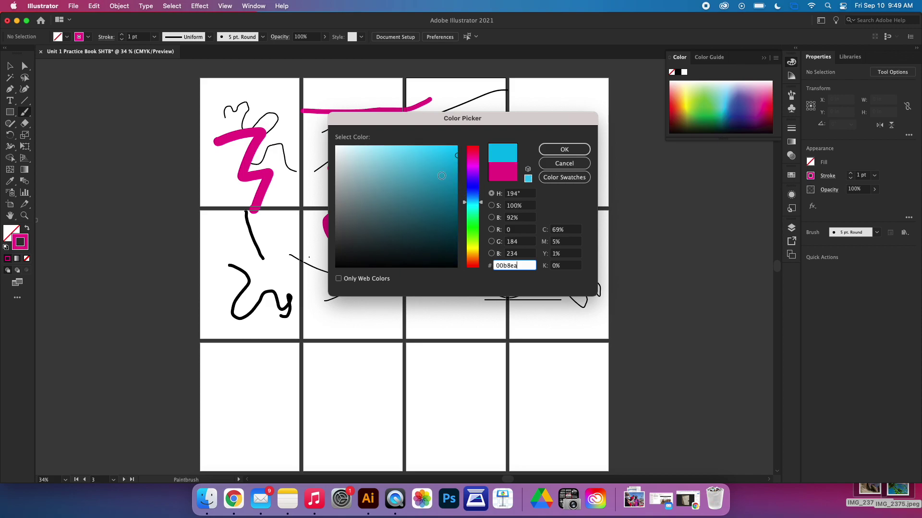
click(438, 175)
click(564, 149)
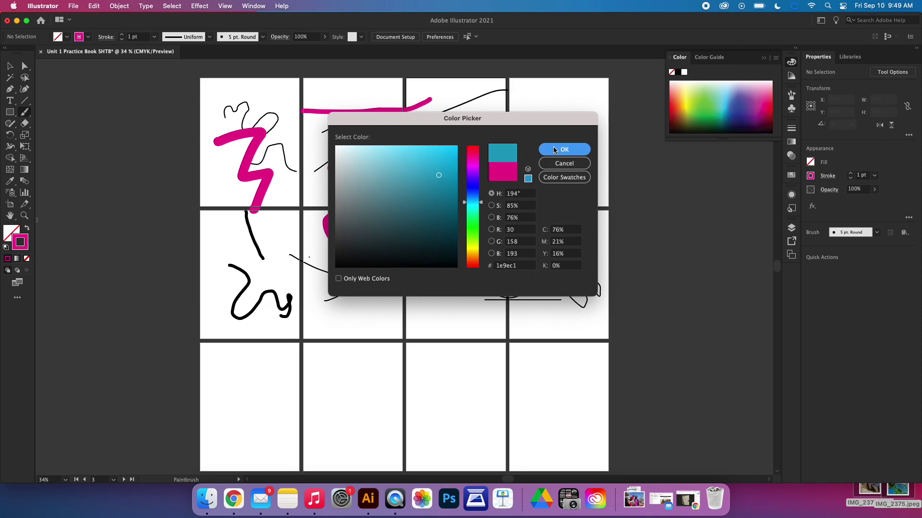
Step: Paint a thick teal looping stroke in the top-right artboard
mouse_move(511, 161)
mouse_down()
mouse_move(560, 116)
mouse_move(558, 154)
mouse_move(585, 148)
mouse_move(566, 184)
mouse_move(491, 147)
mouse_move(479, 172)
mouse_up()
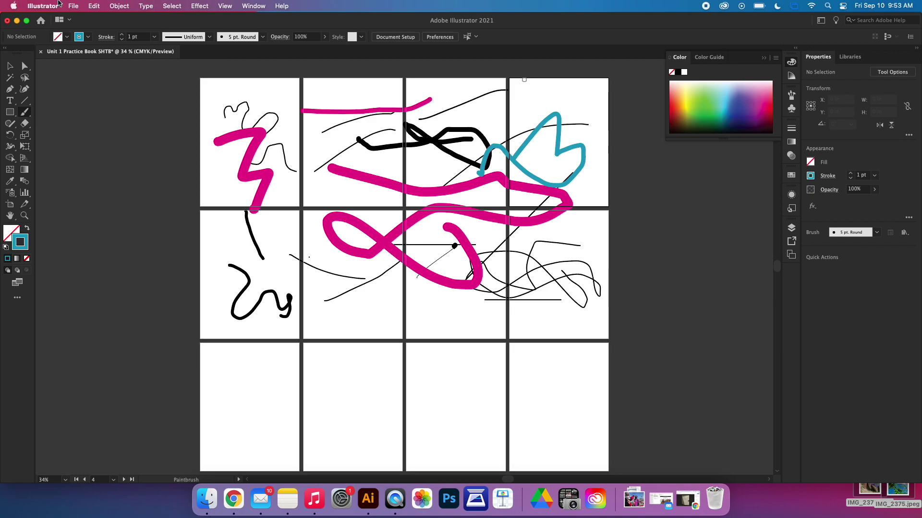
Step: Save the Unit 1 Practice Book SHTB drawing as a cloud document via File > Save
click(73, 6)
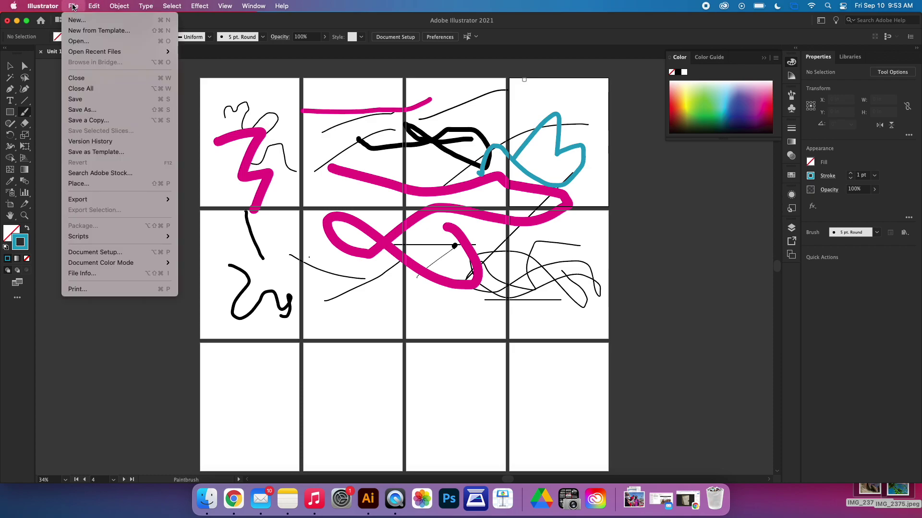
click(85, 98)
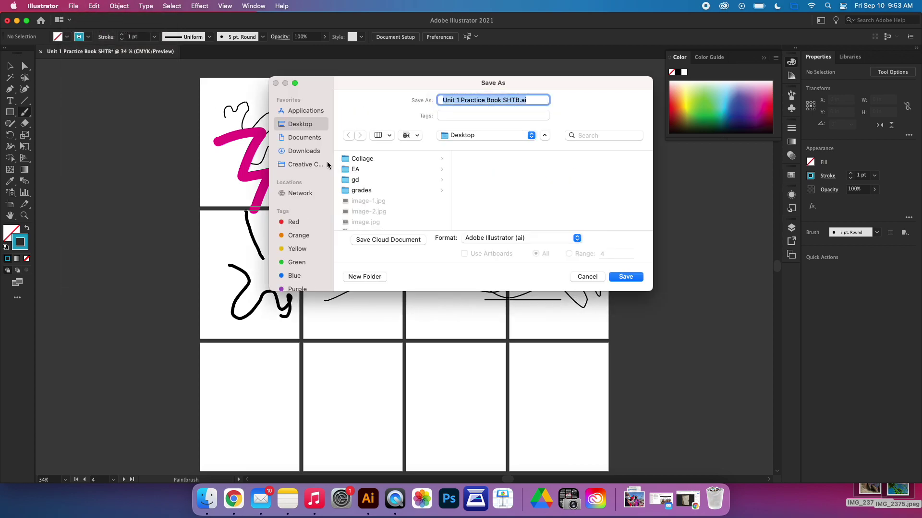
click(374, 240)
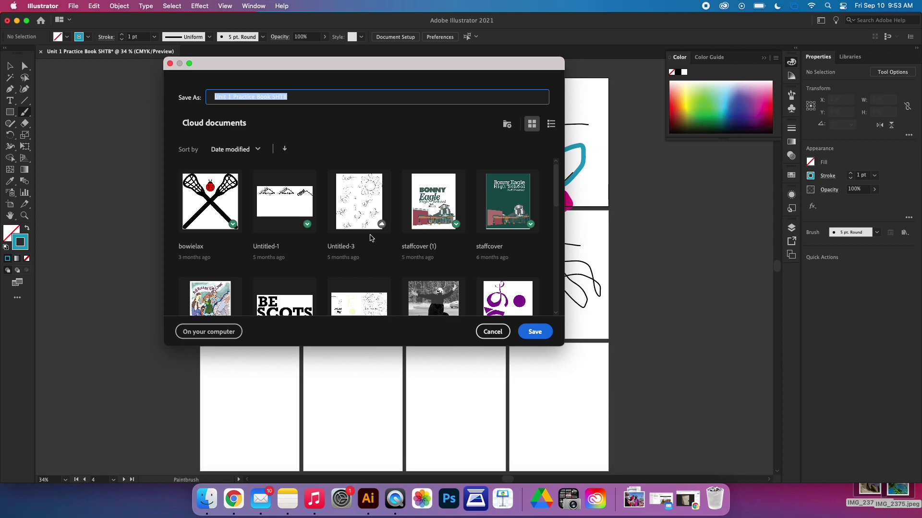
click(534, 332)
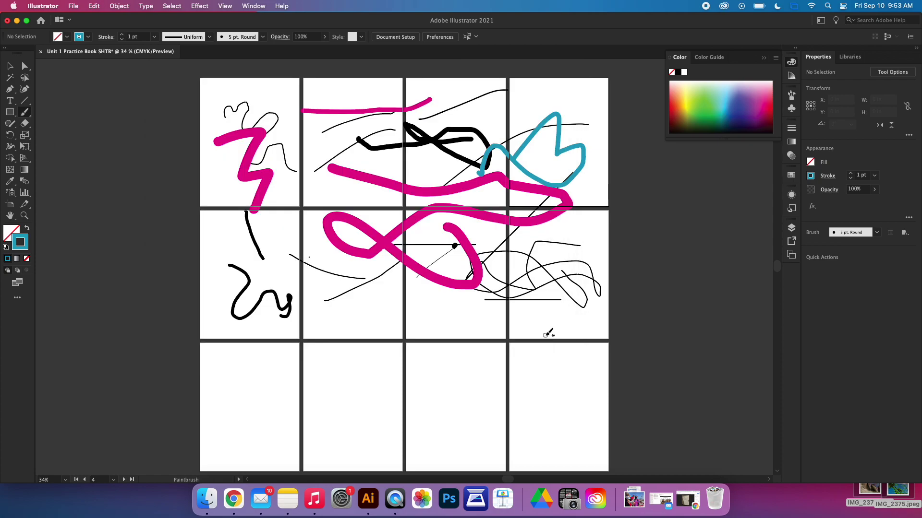